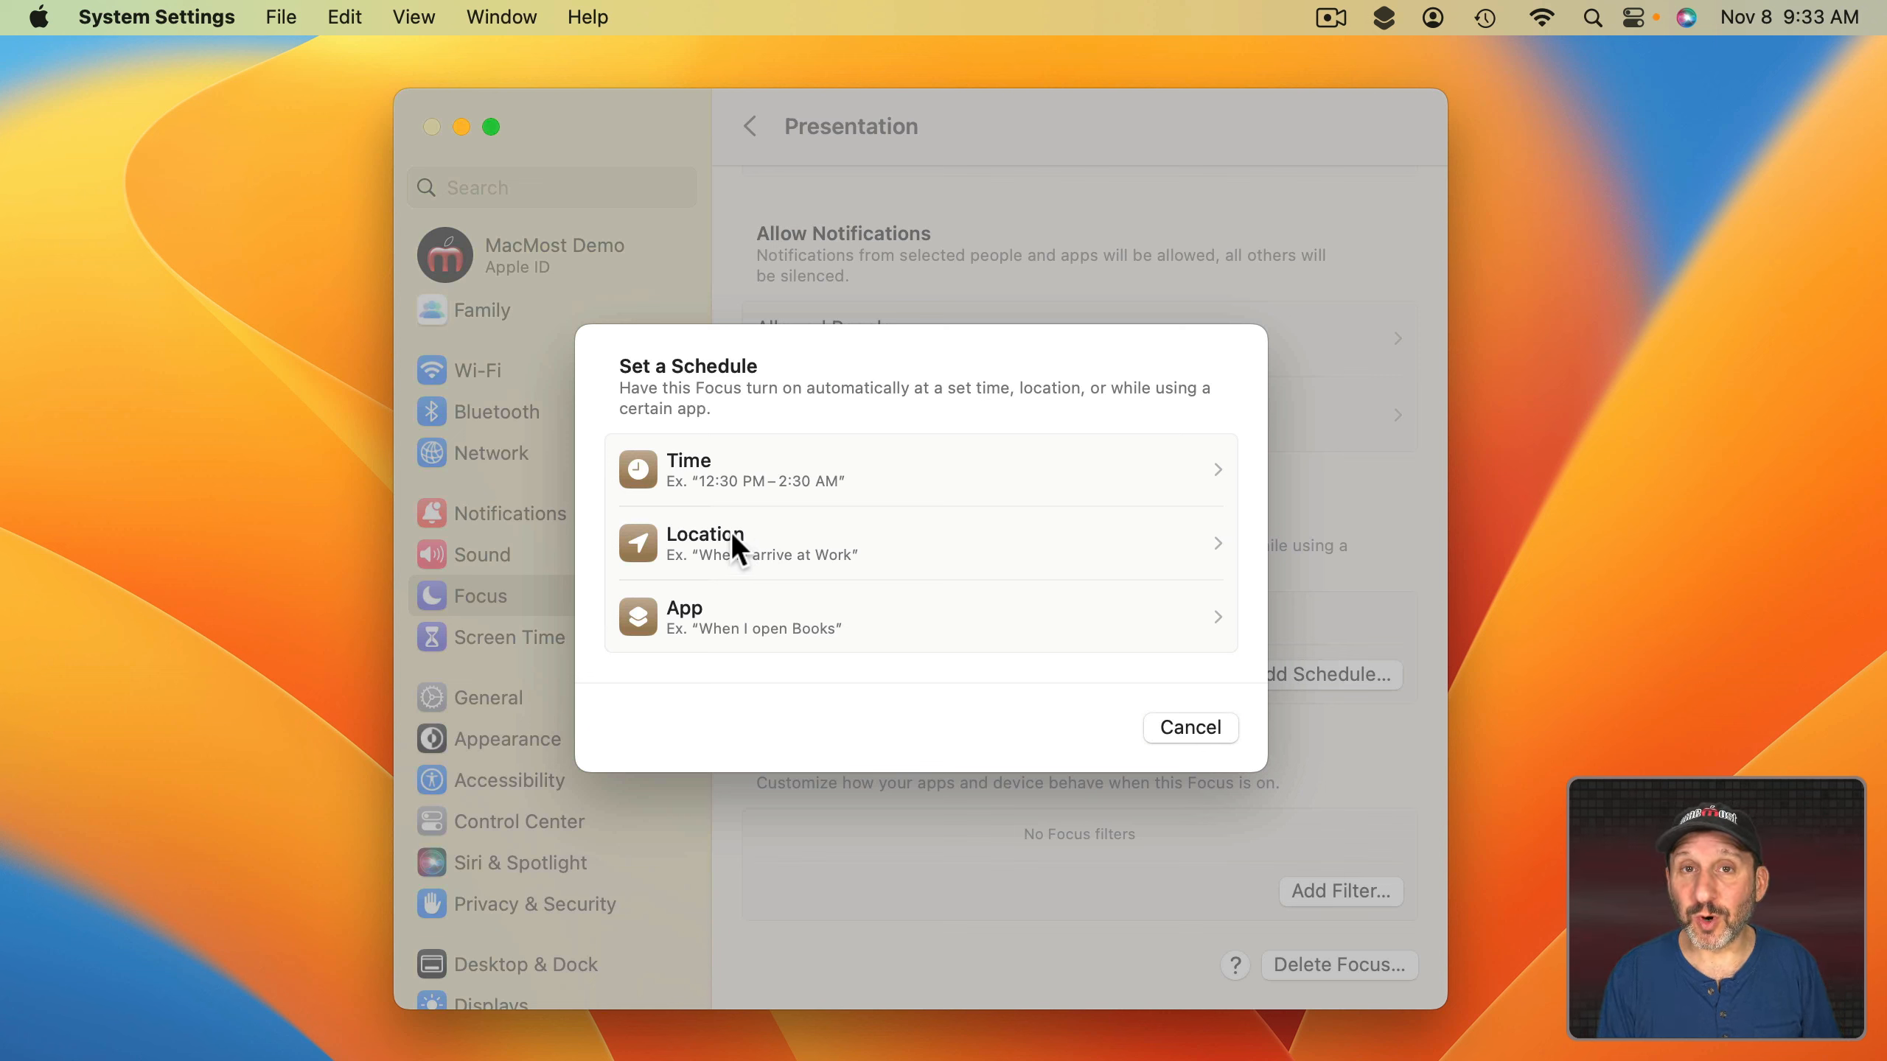
Add Keynote as the app that turns on the Presentation focus, then close System Settings.
{"action": "left_click", "coordinate": [691, 625]}
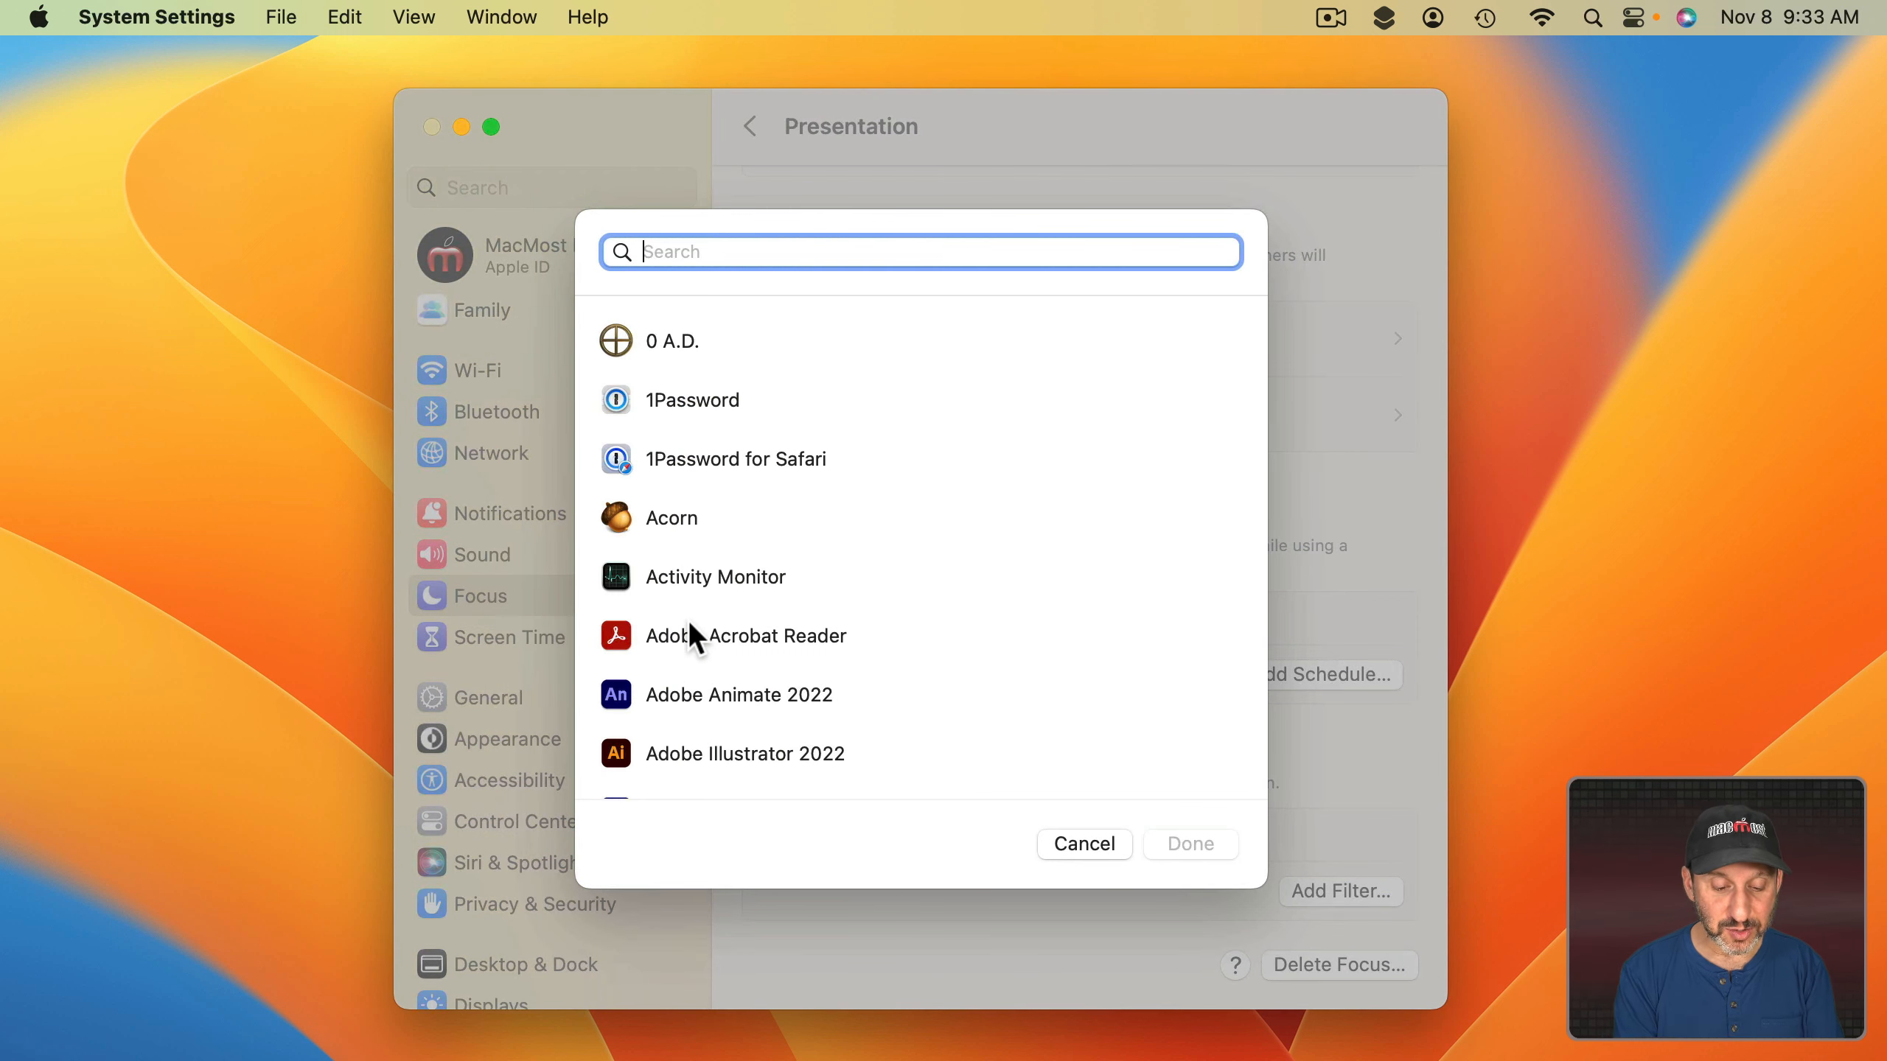
{"action": "type", "text": "keyn"}
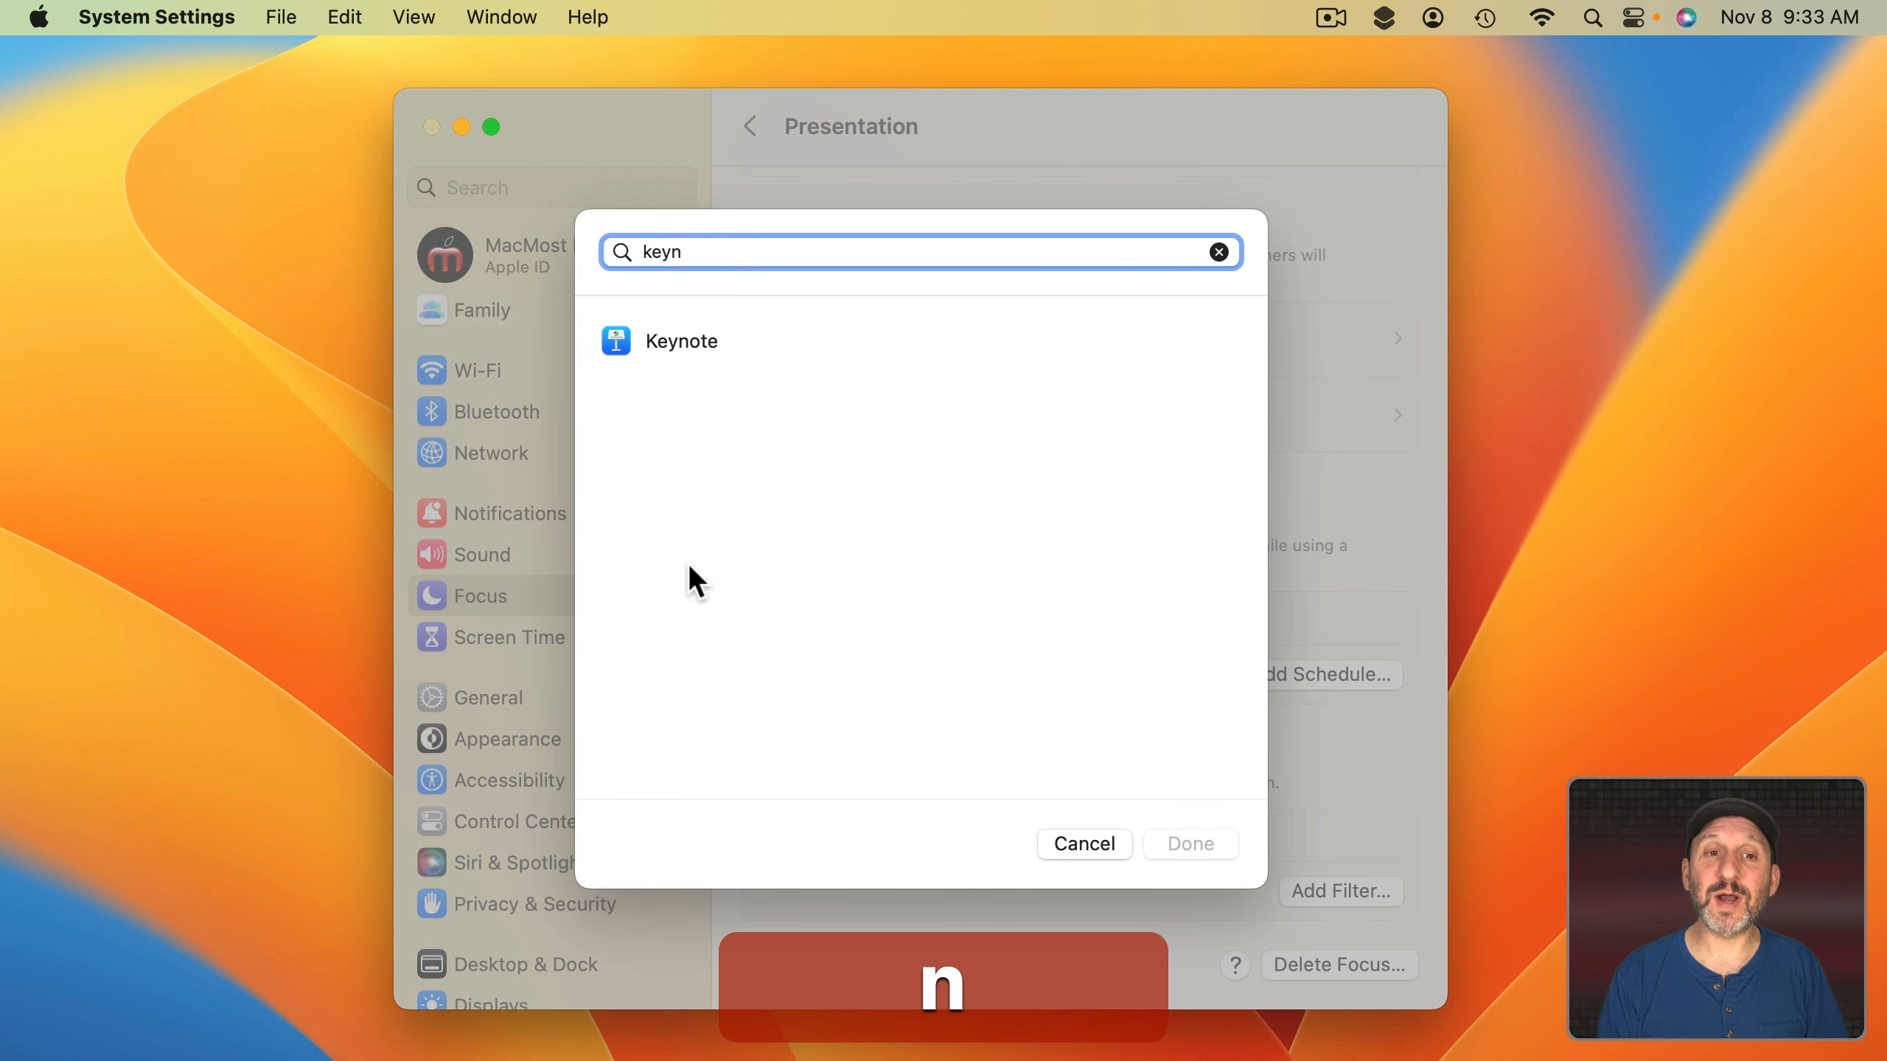
{"action": "left_click", "coordinate": [663, 344]}
{"action": "left_click", "coordinate": [1188, 843]}
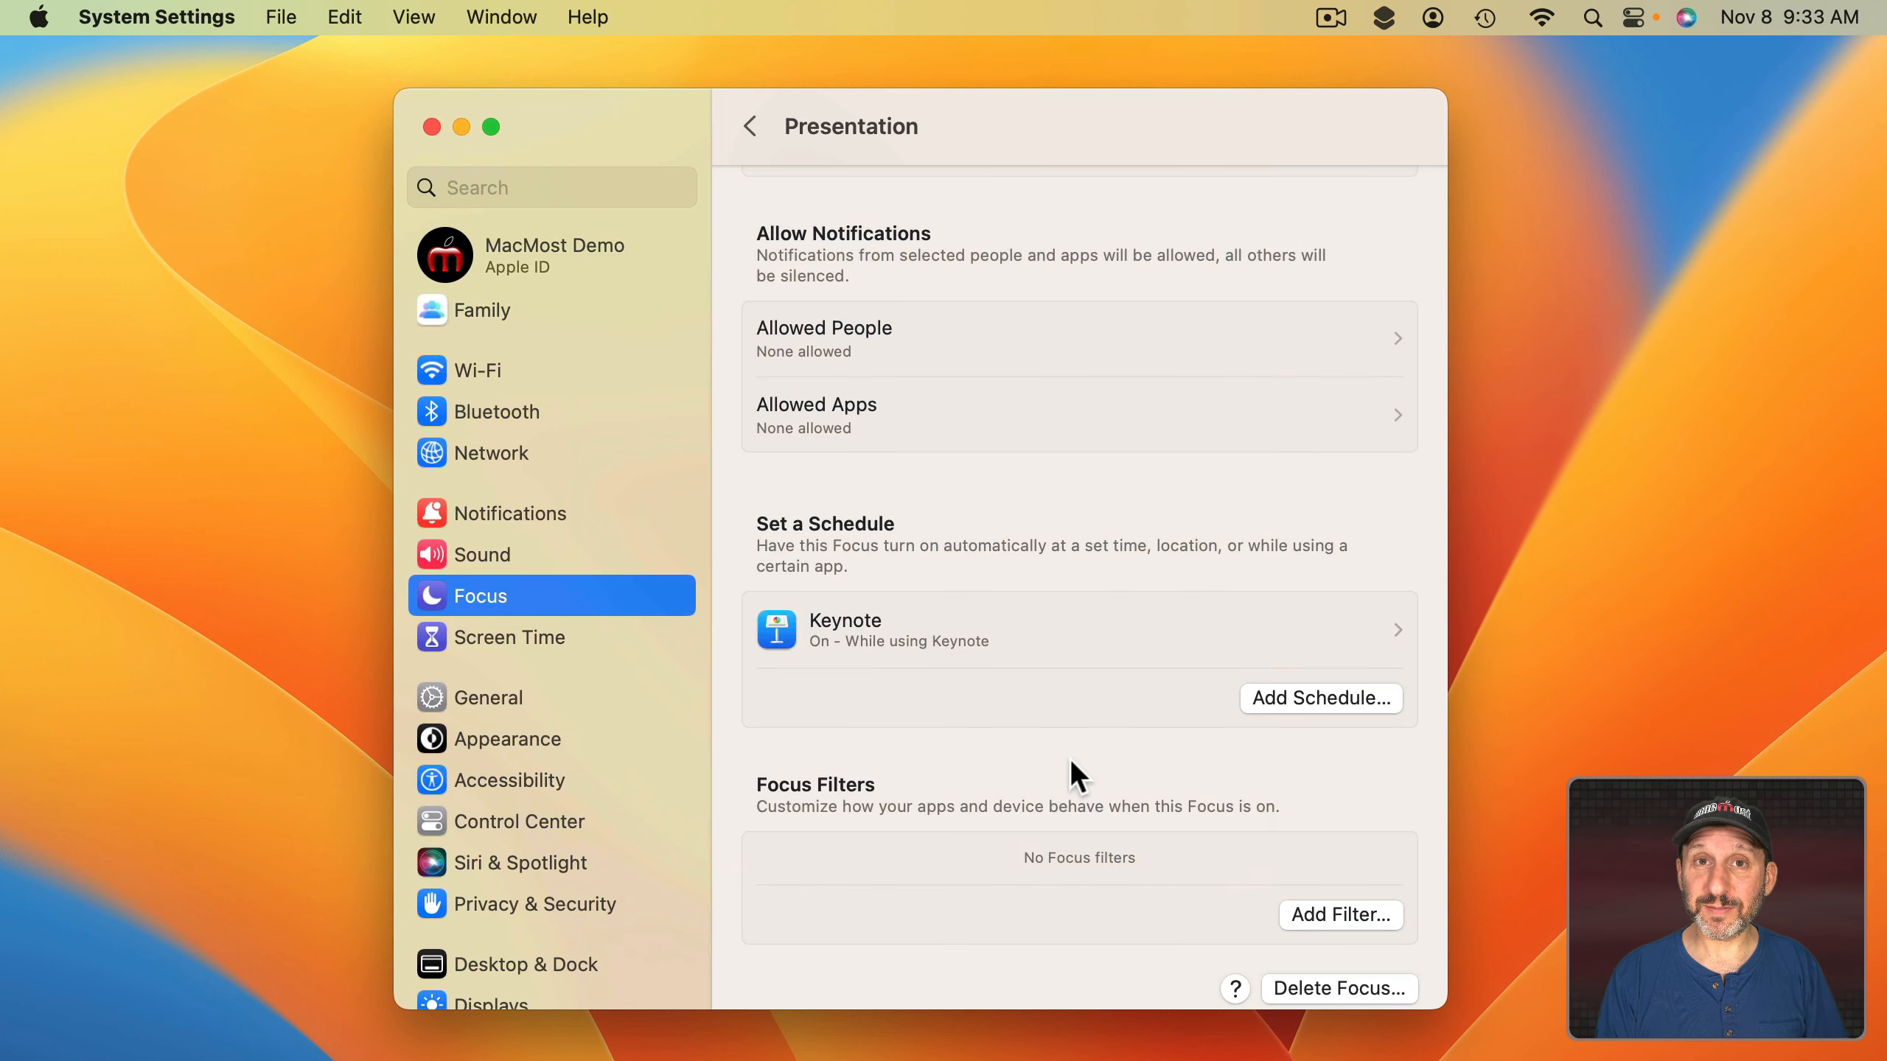
{"action": "left_click", "coordinate": [432, 127]}
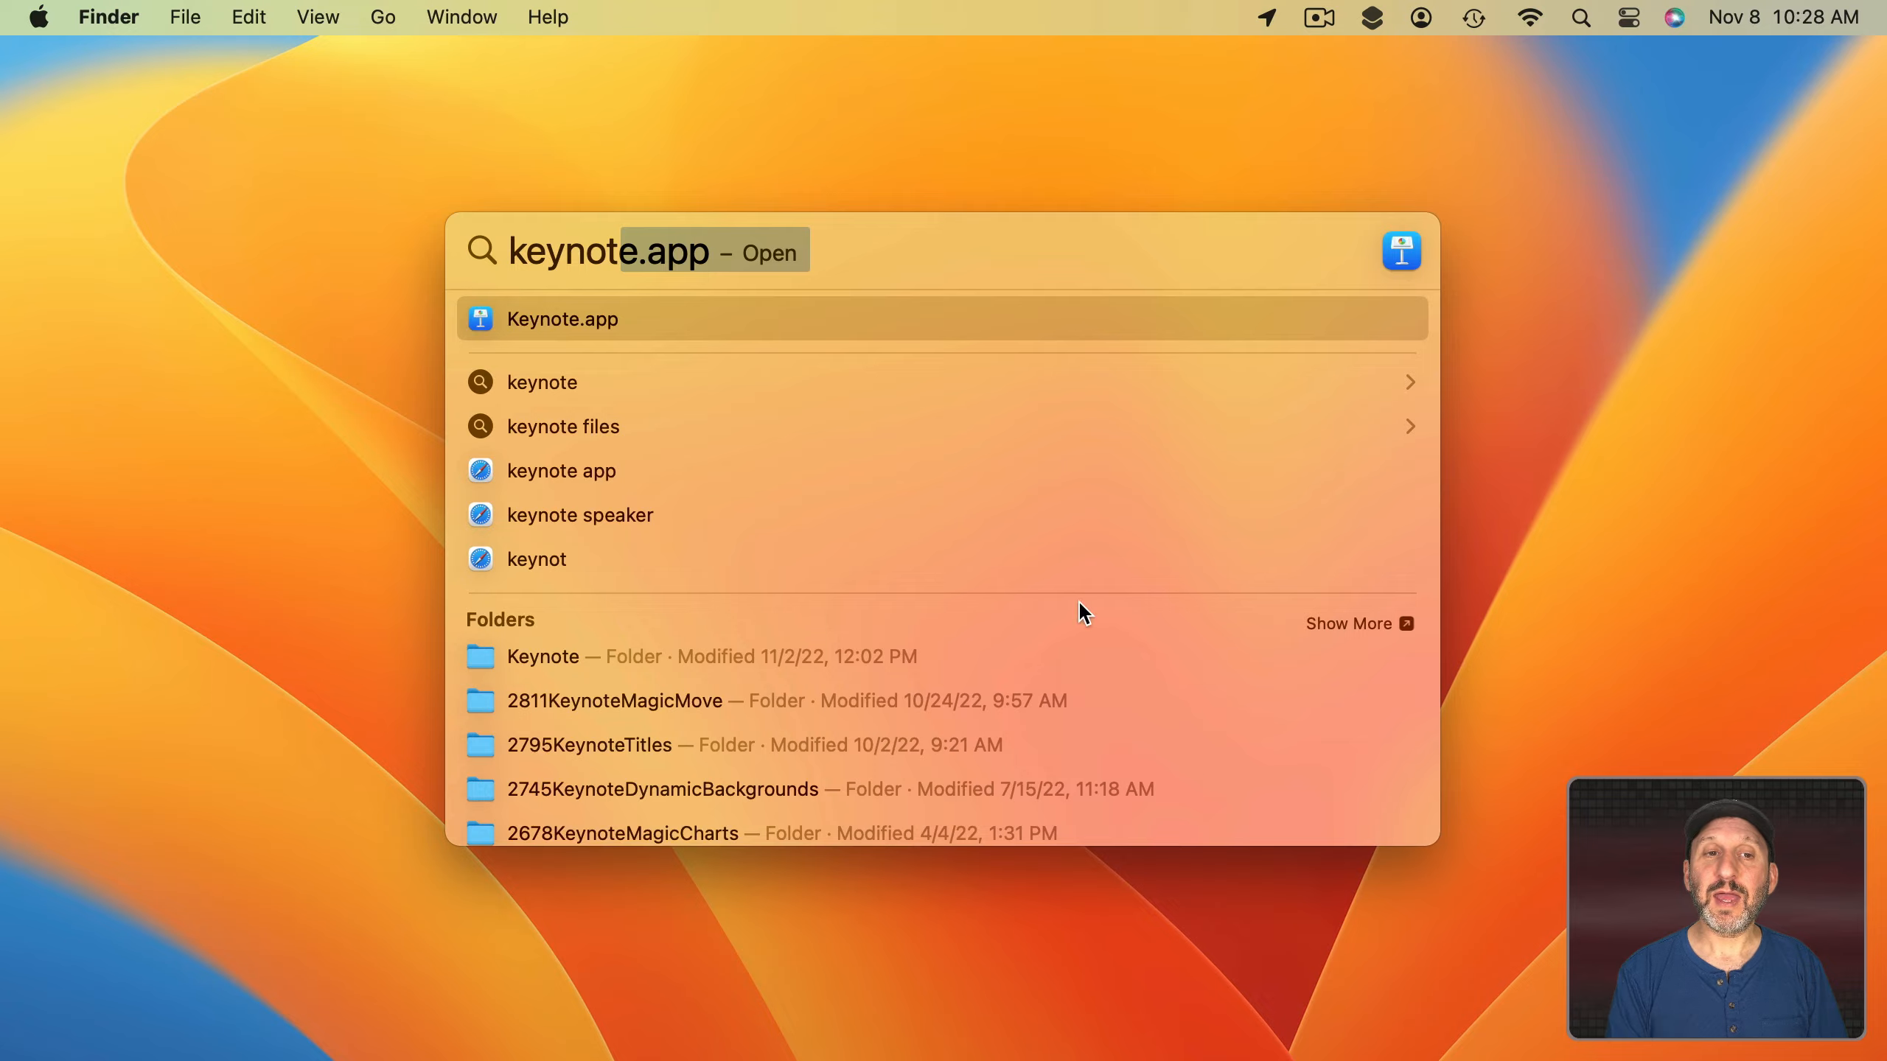
Launch Keynote and confirm in Control Center that the Presentation focus is active.
{"action": "key", "text": "Return"}
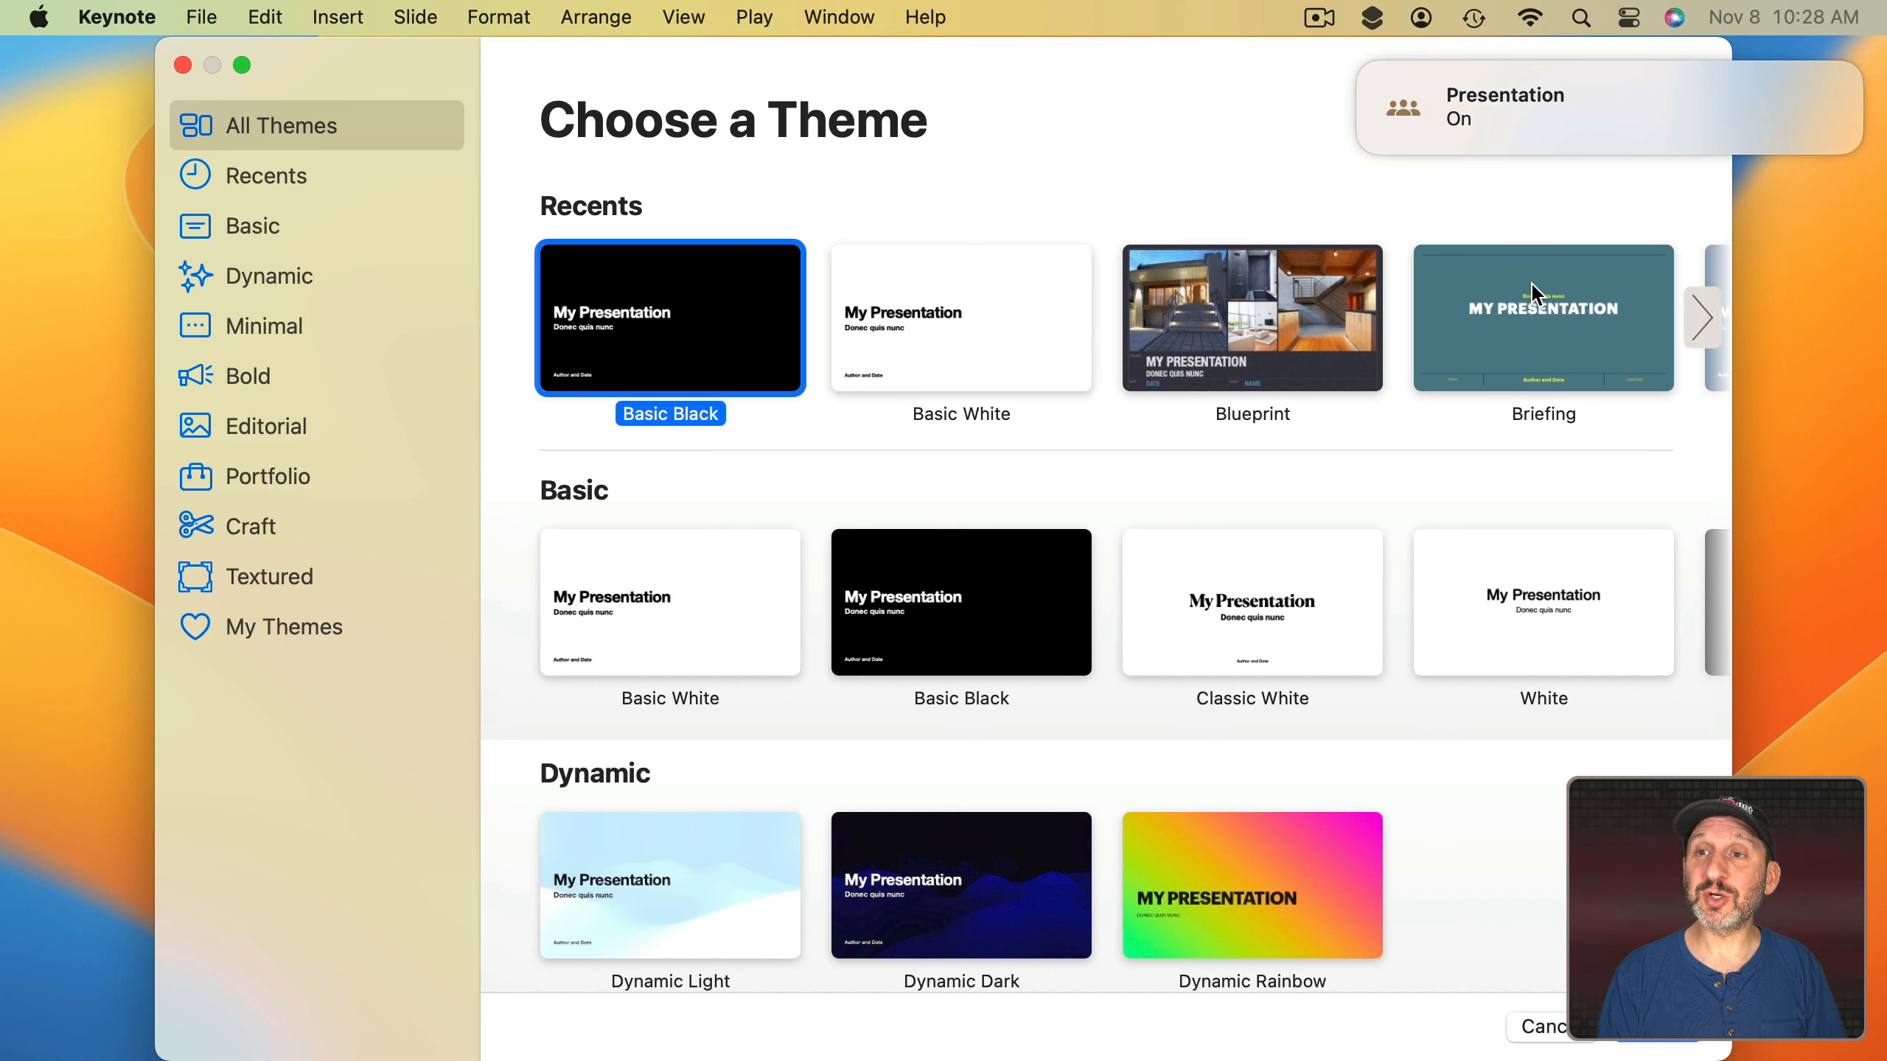
{"action": "left_click", "coordinate": [1631, 15]}
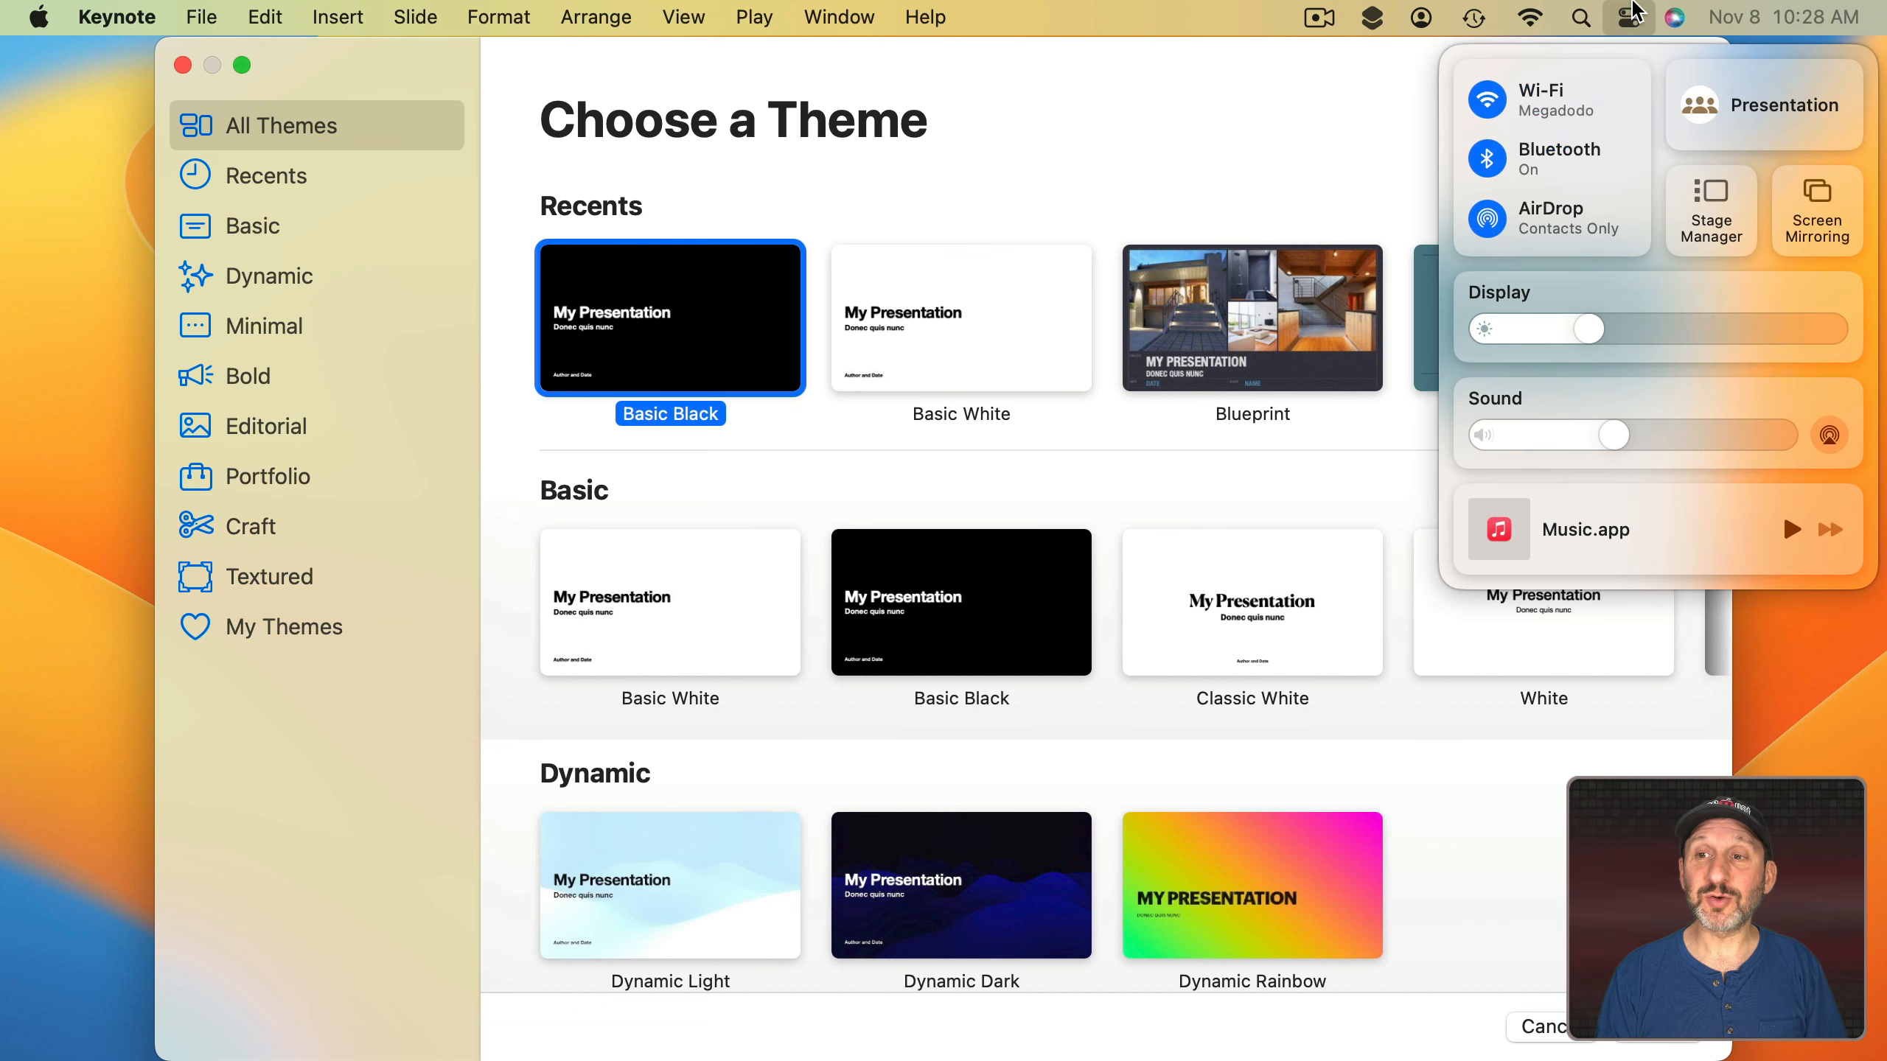
{"action": "left_click", "coordinate": [1716, 101]}
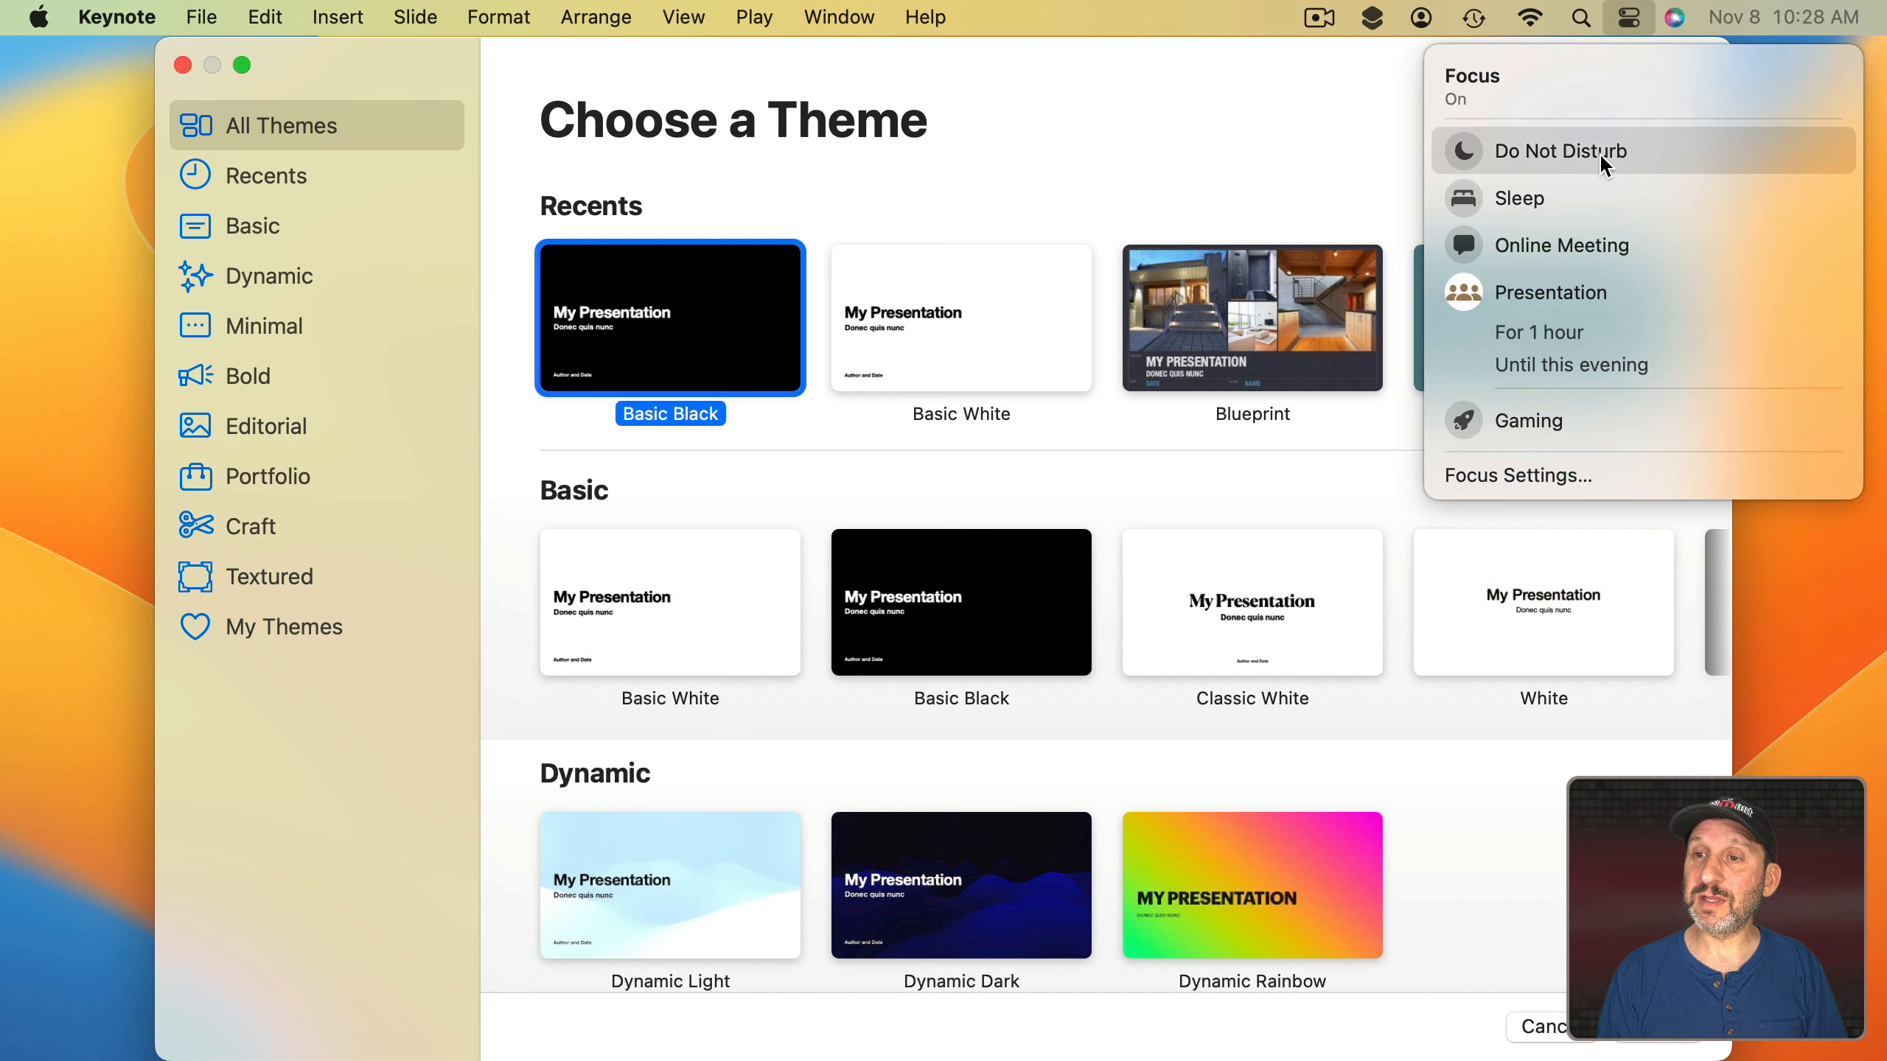
{"action": "left_click", "coordinate": [1557, 292]}
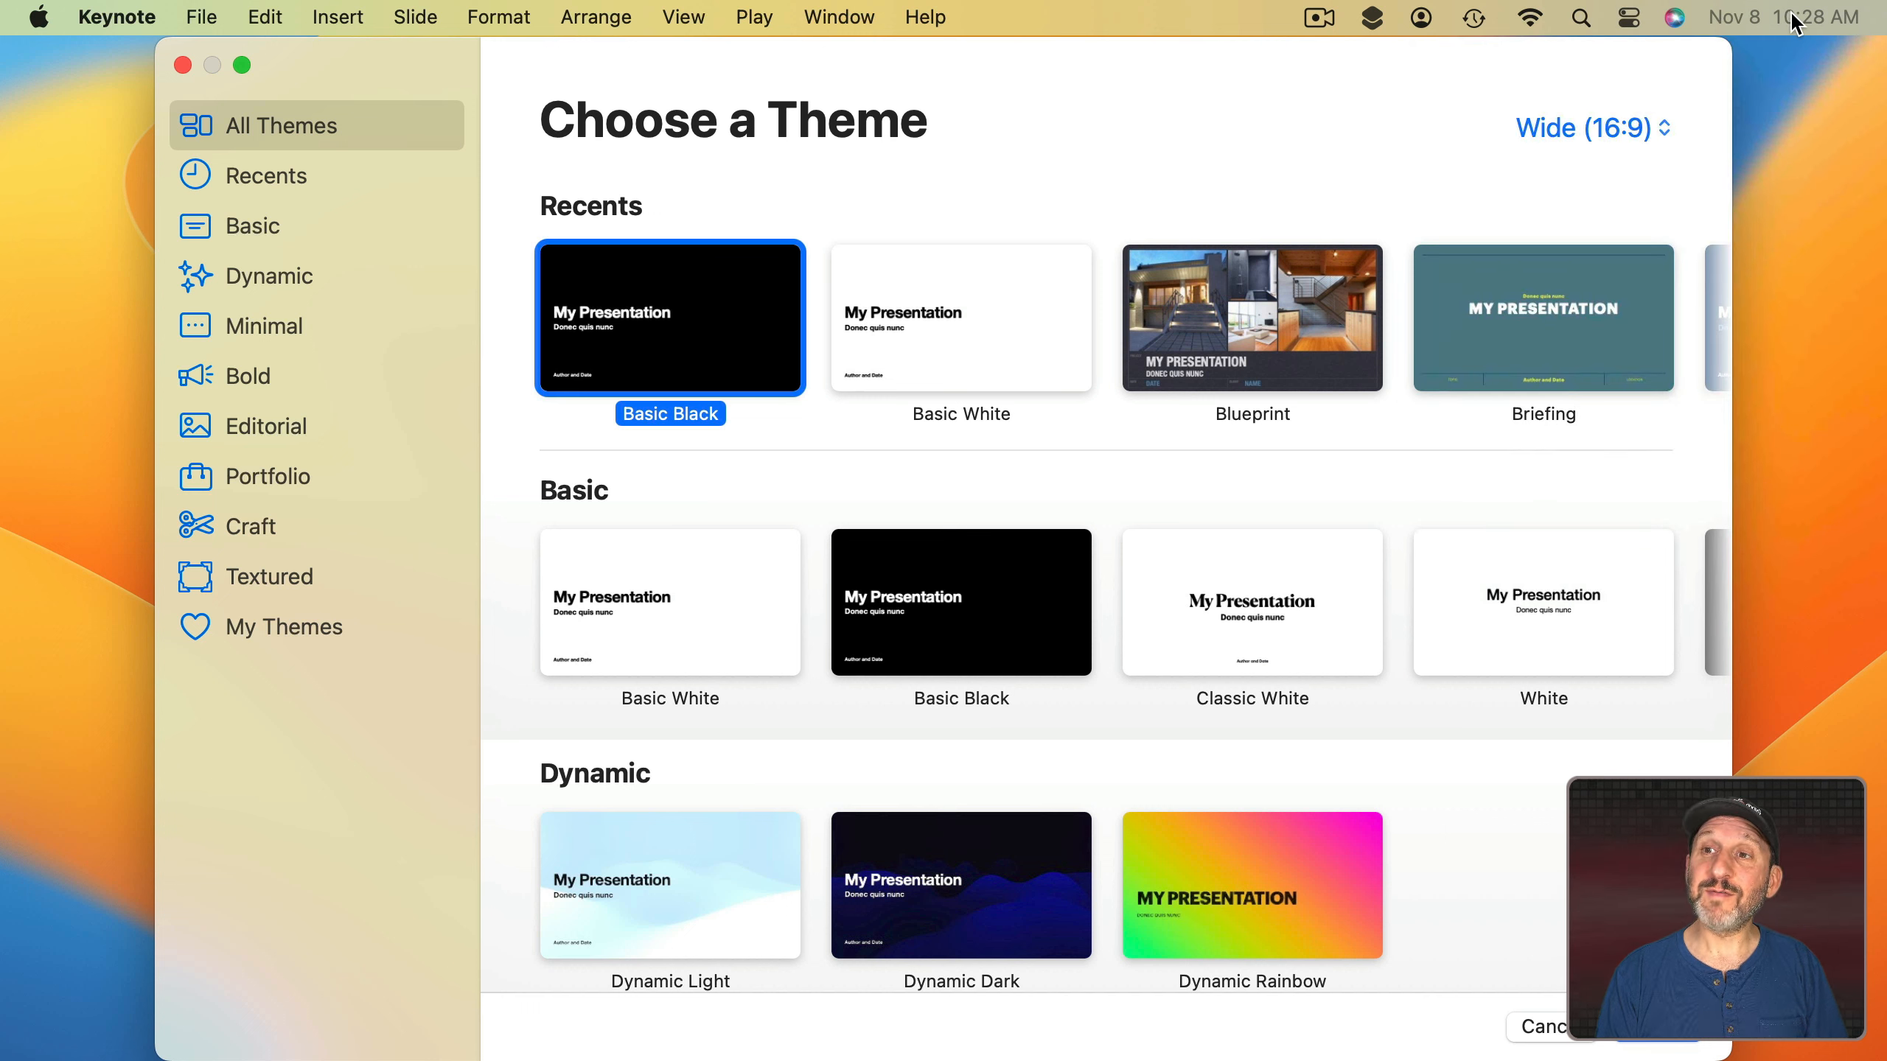
Pin the Focus module to the menu bar, check its list, then quit Keynote.
{"action": "left_click", "coordinate": [1631, 21]}
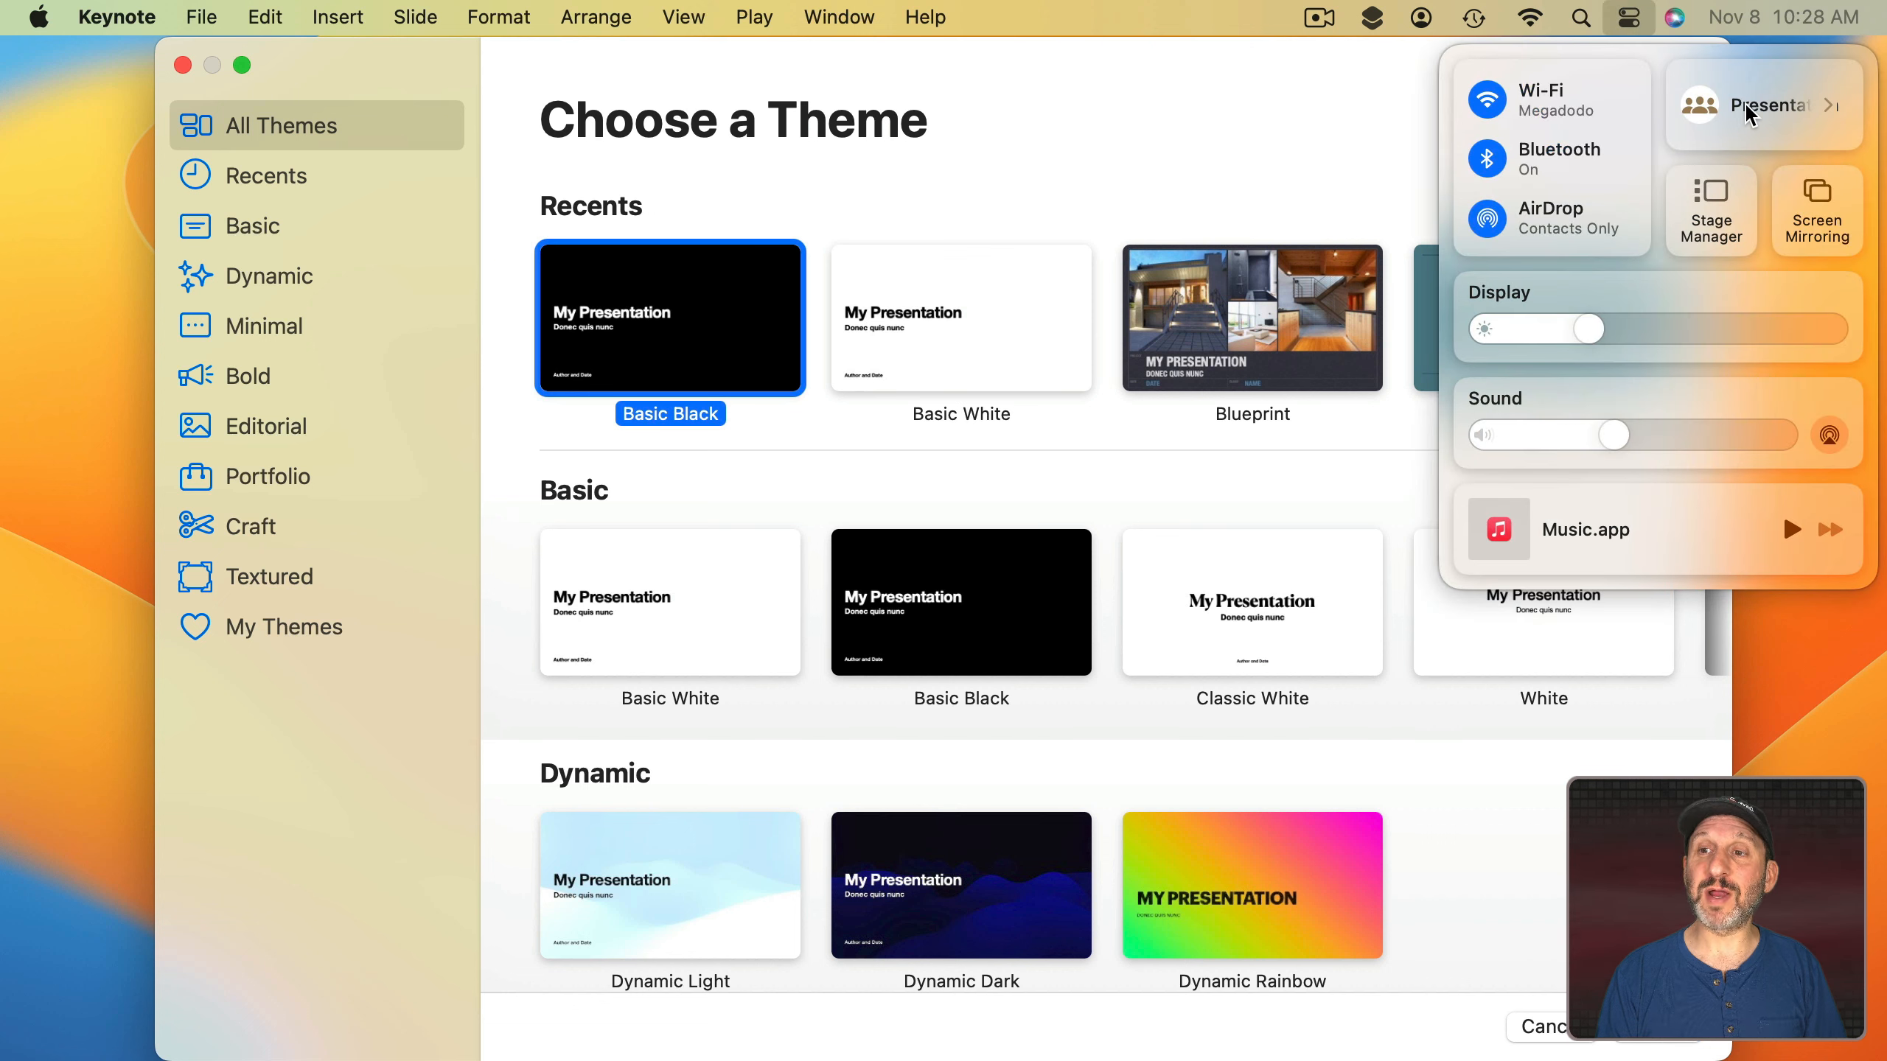
{"action": "left_click_drag", "start_coordinate": [1744, 104], "coordinate": [1257, 17]}
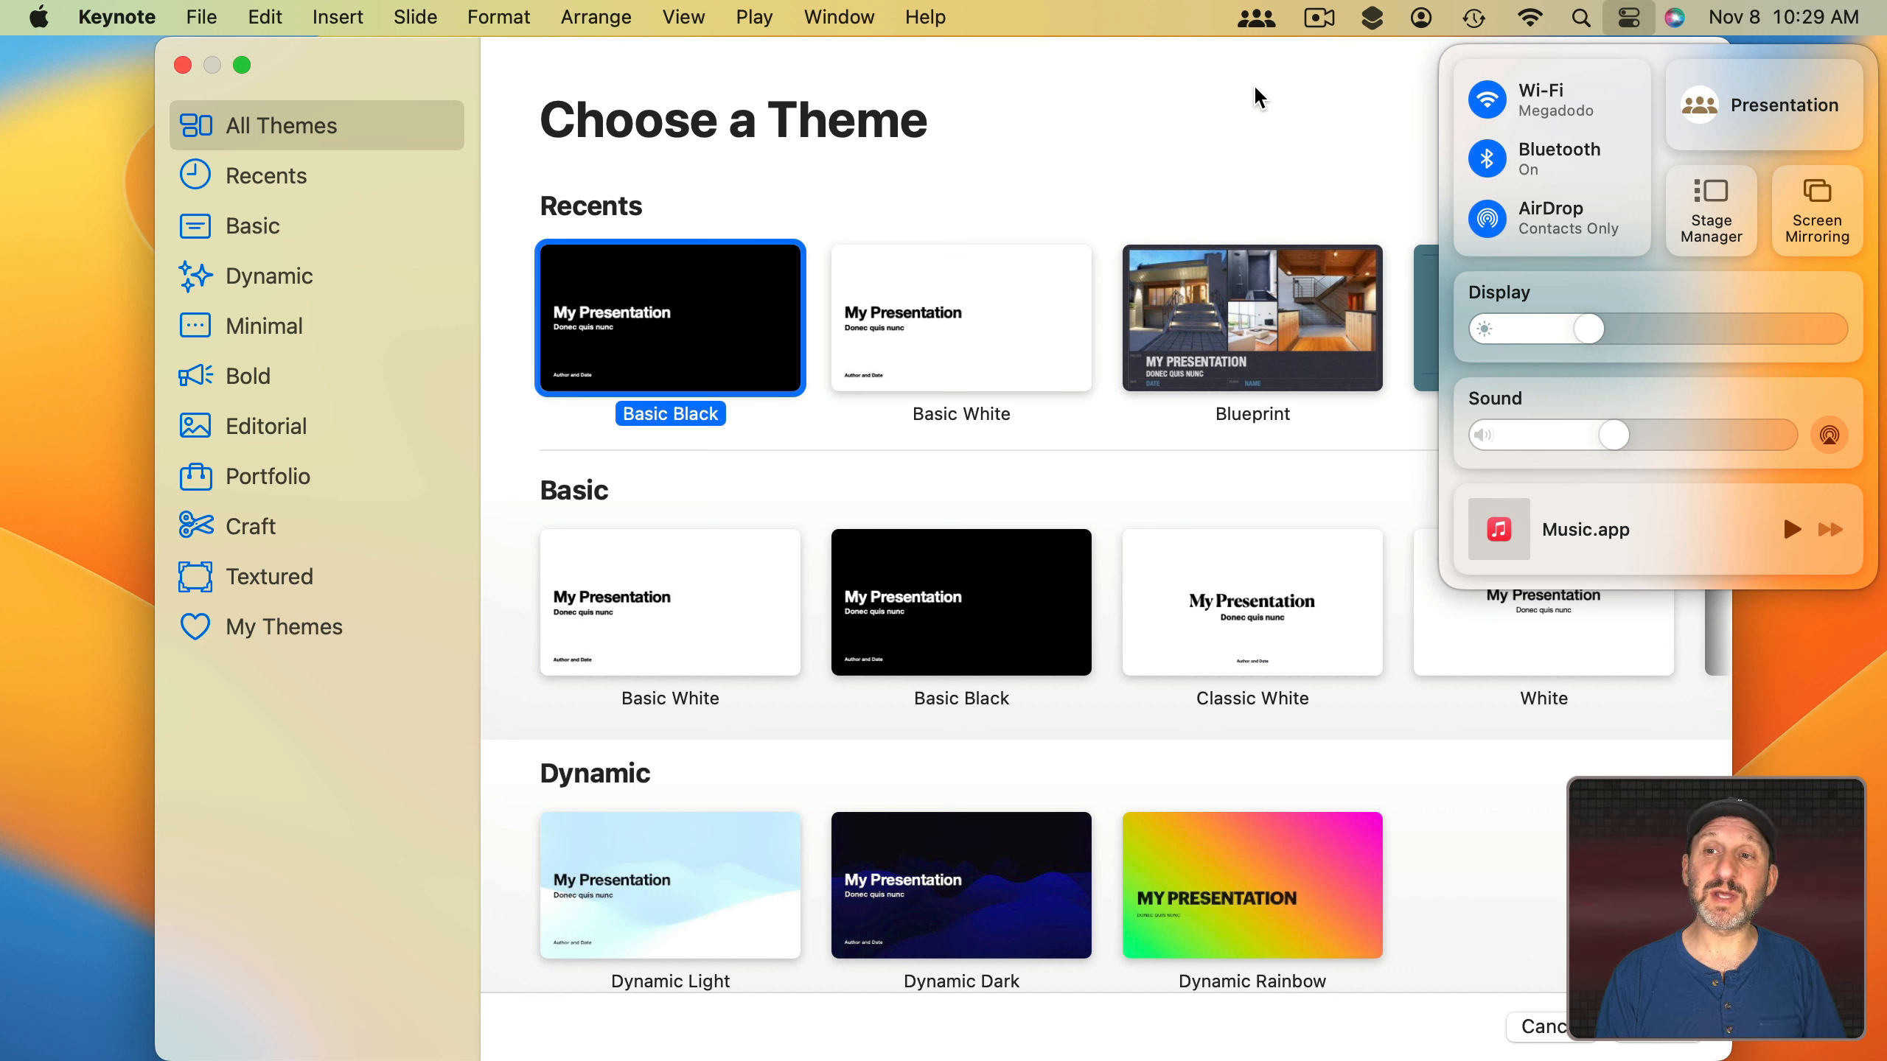
{"action": "left_click", "coordinate": [1257, 21]}
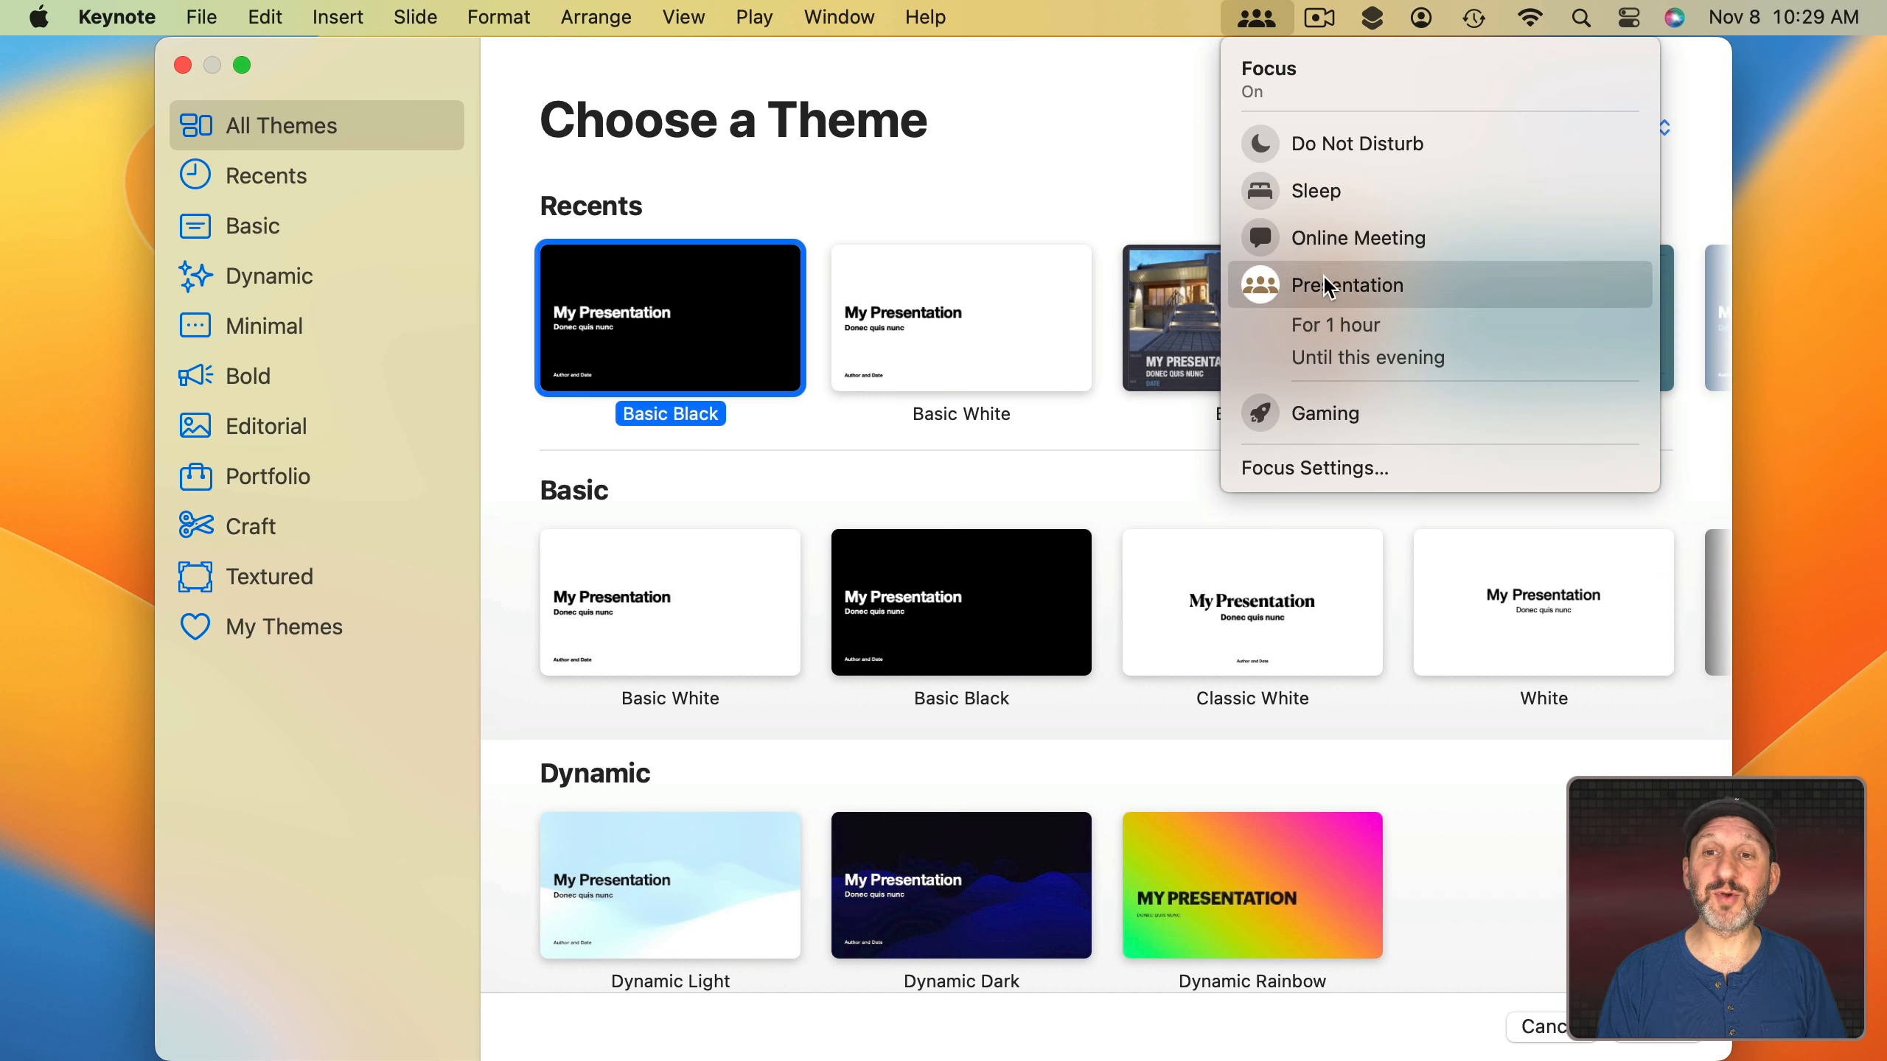
{"action": "left_click", "coordinate": [1194, 16]}
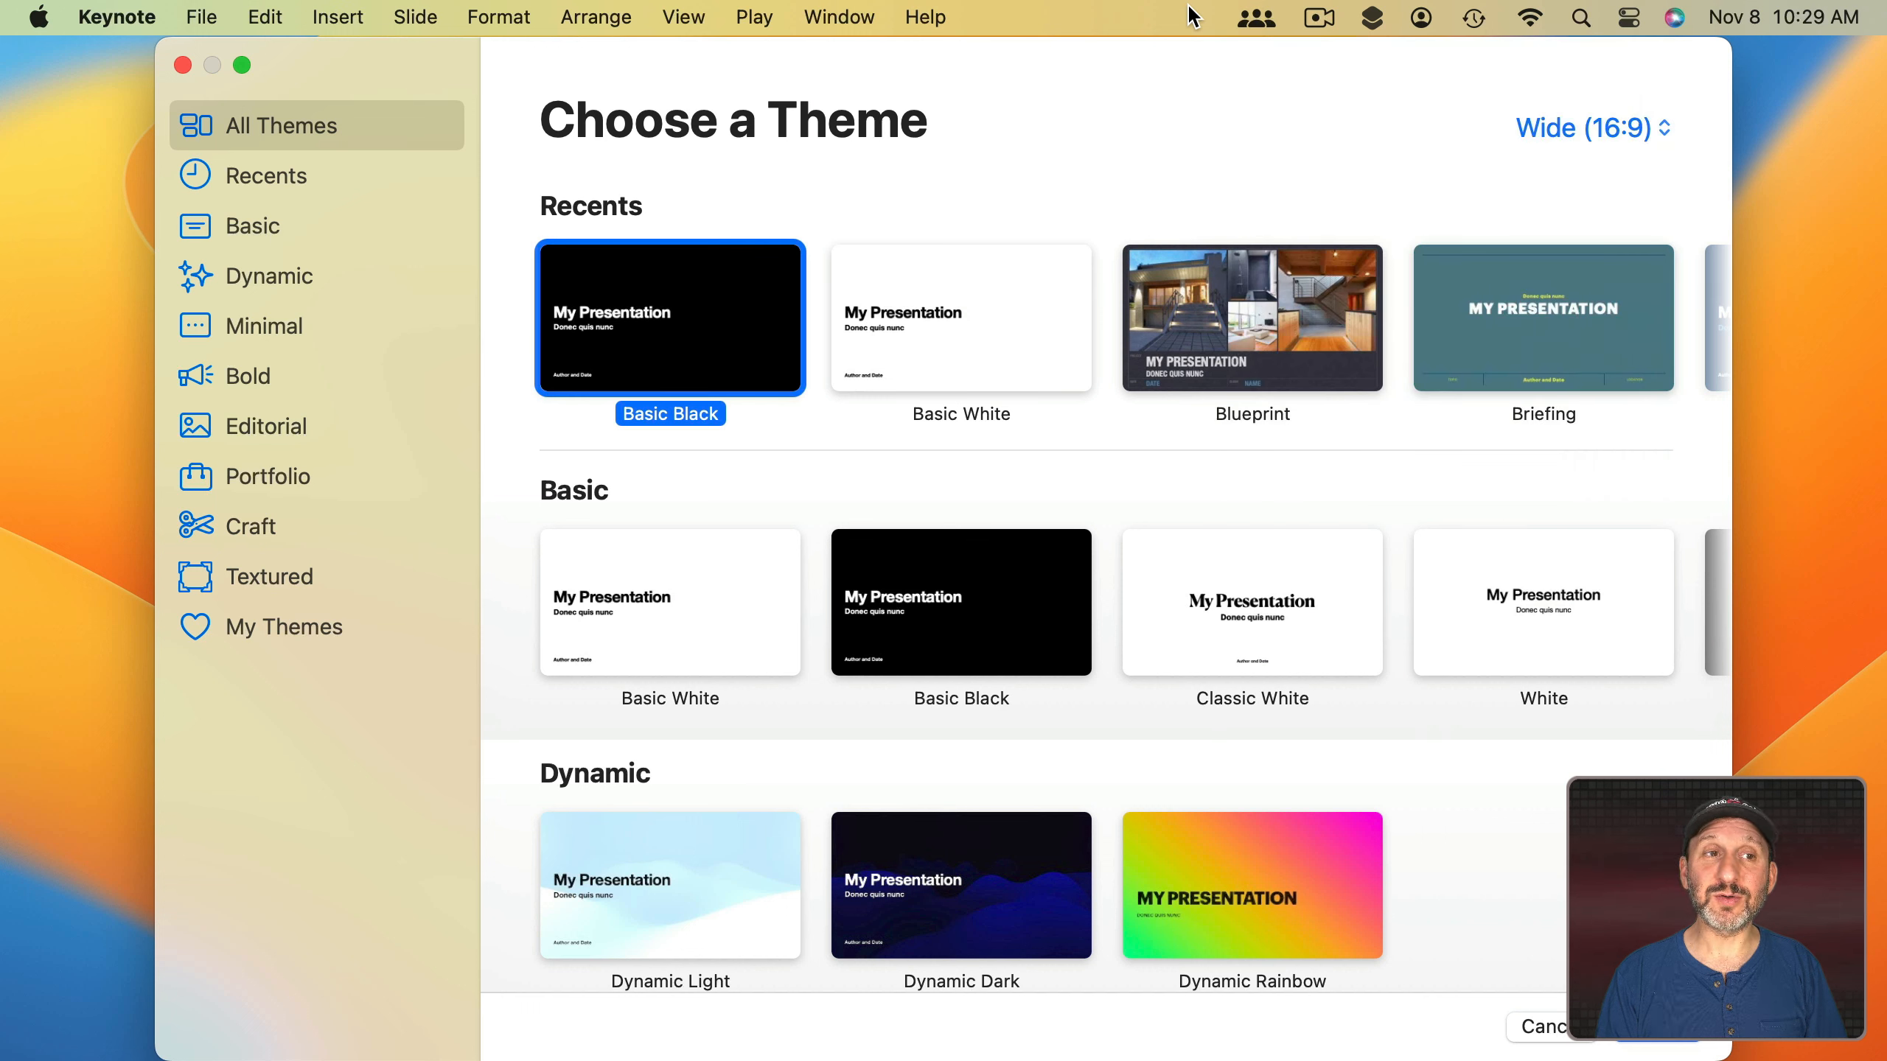
{"action": "left_click", "coordinate": [136, 13]}
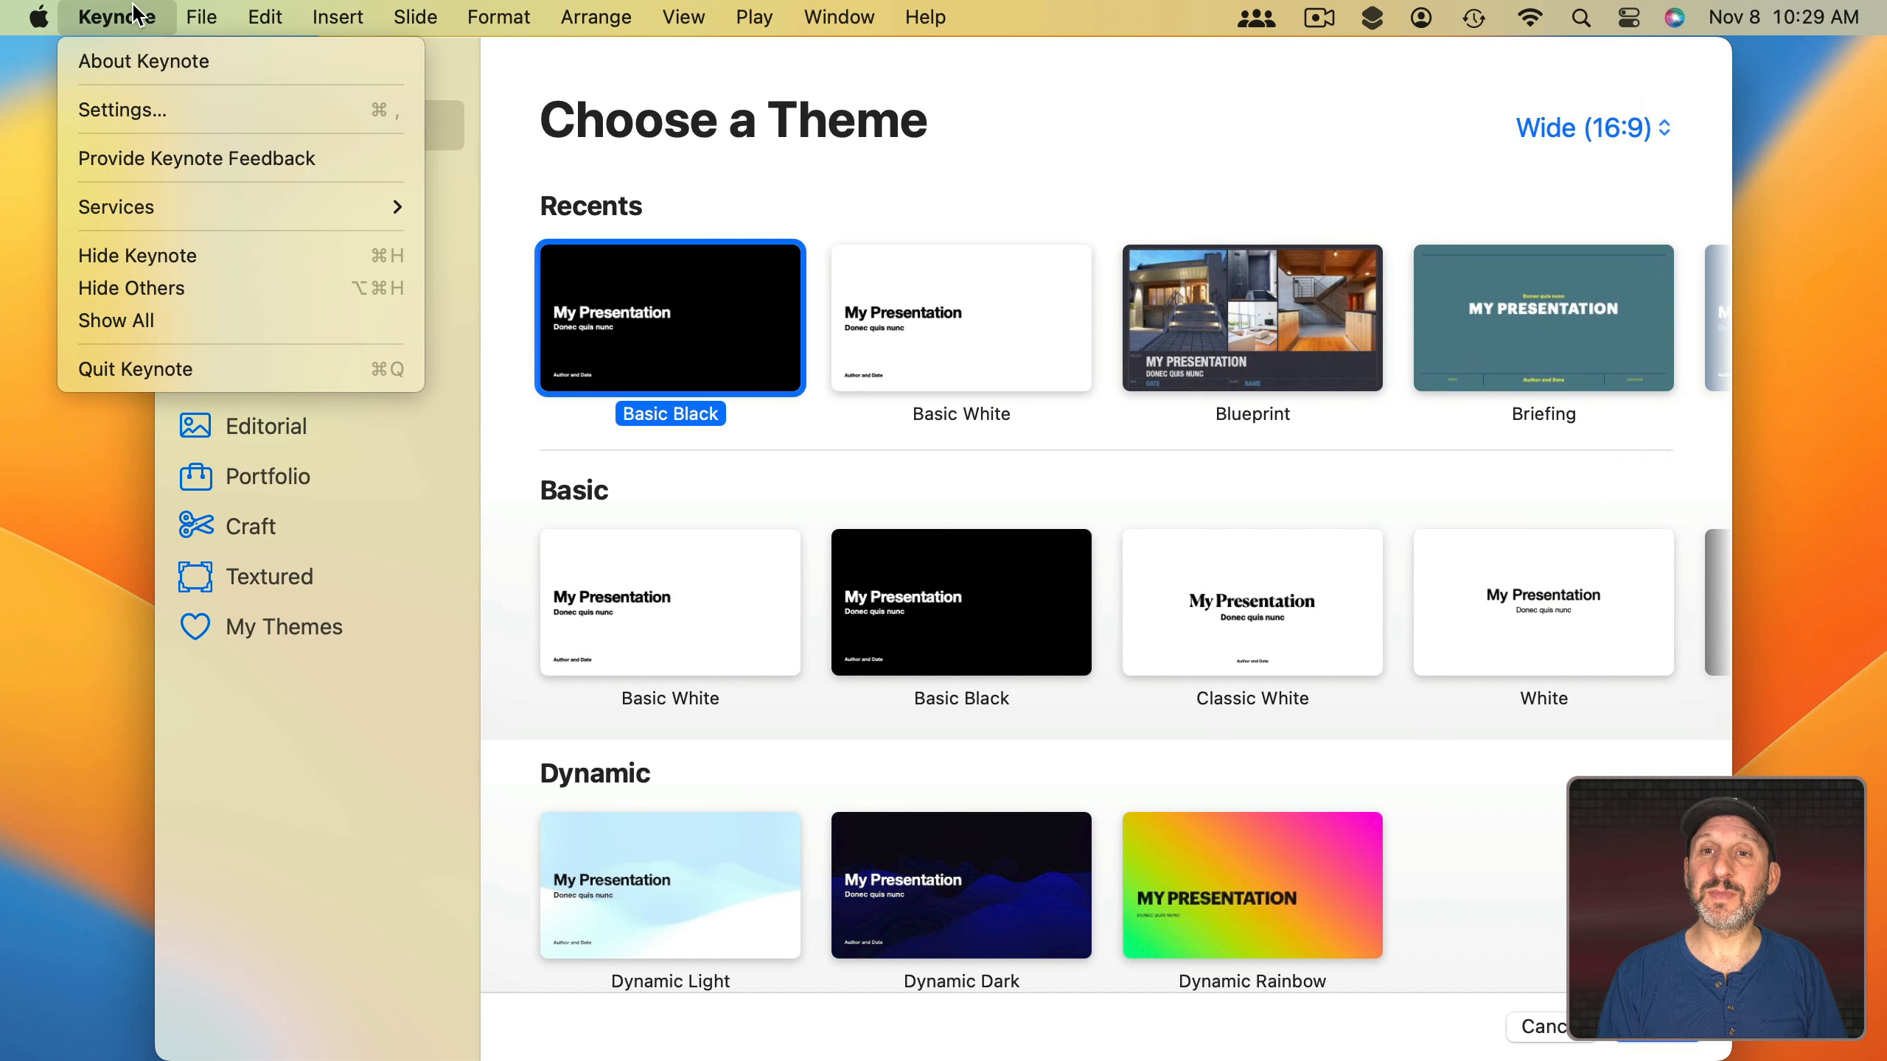
{"action": "left_click", "coordinate": [160, 369]}
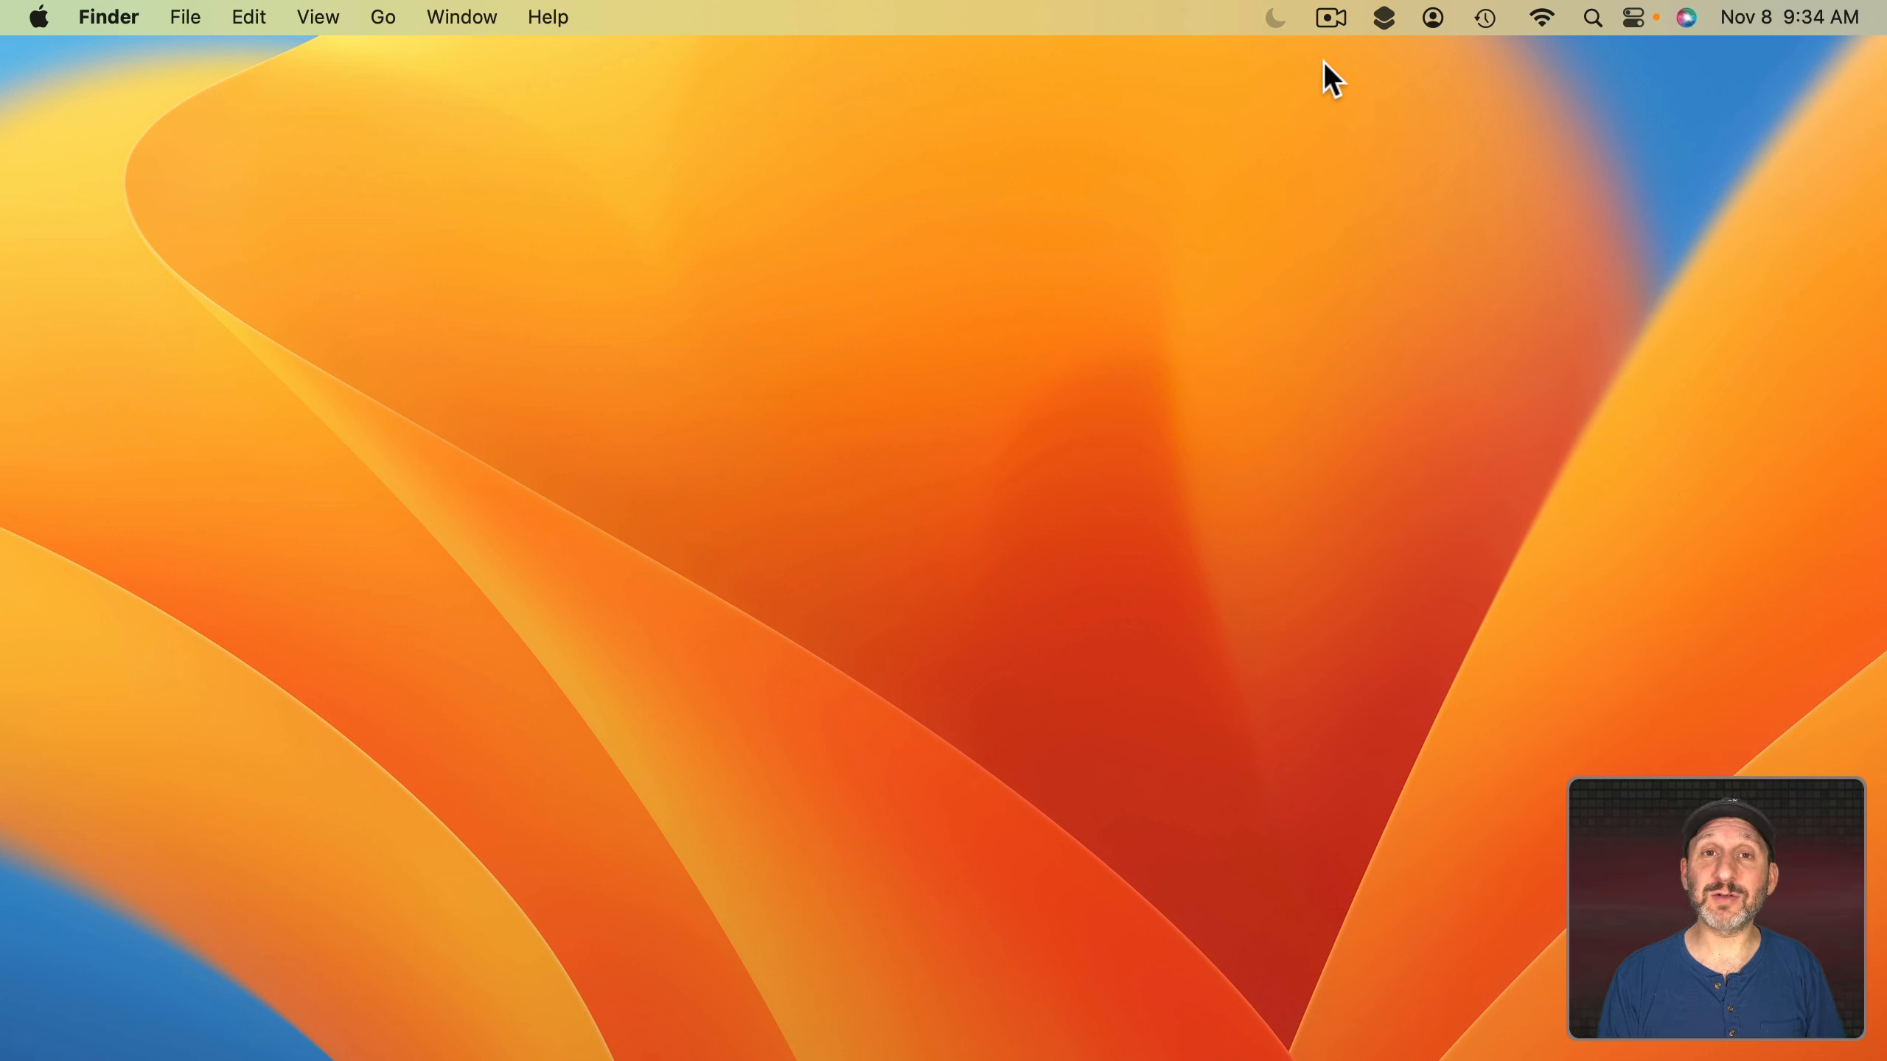
Turn on the Presentation focus manually from the menu-bar Focus list.
{"action": "left_click", "coordinate": [1275, 19]}
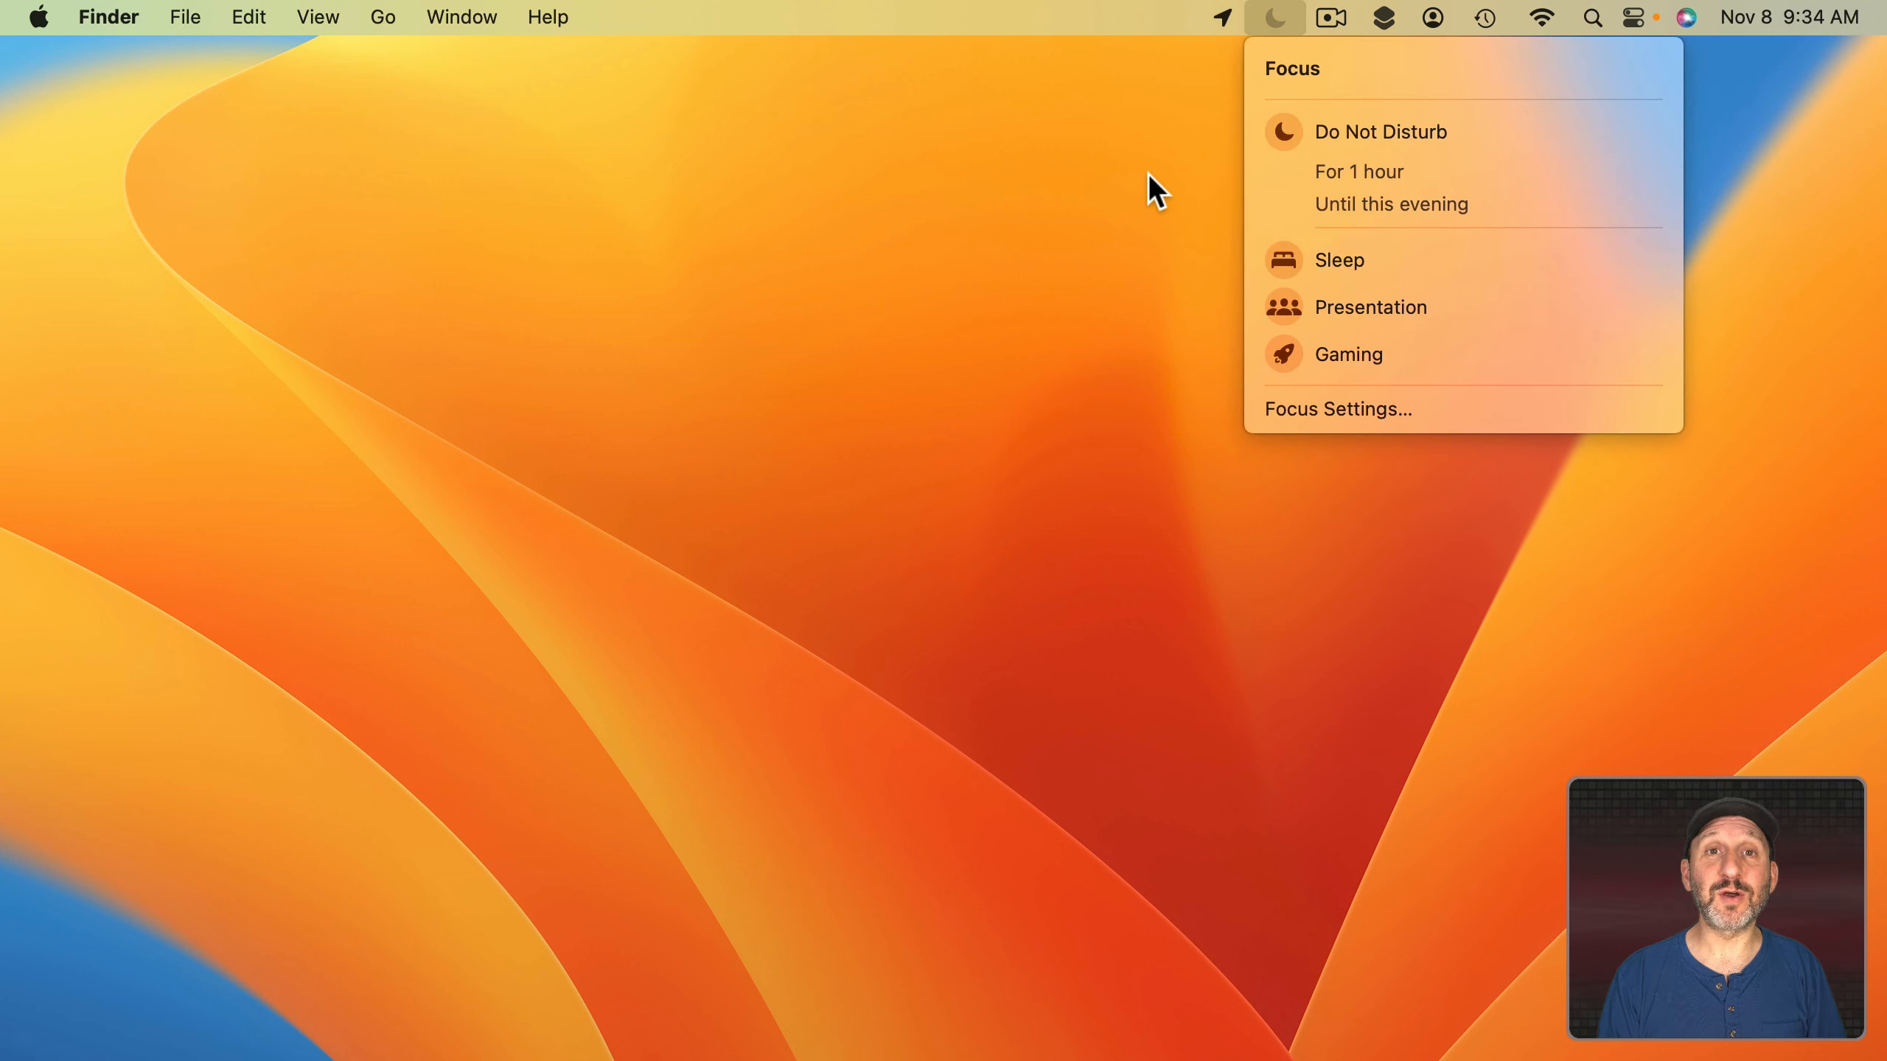
{"action": "left_click", "coordinate": [1147, 172]}
{"action": "left_click", "coordinate": [1276, 19]}
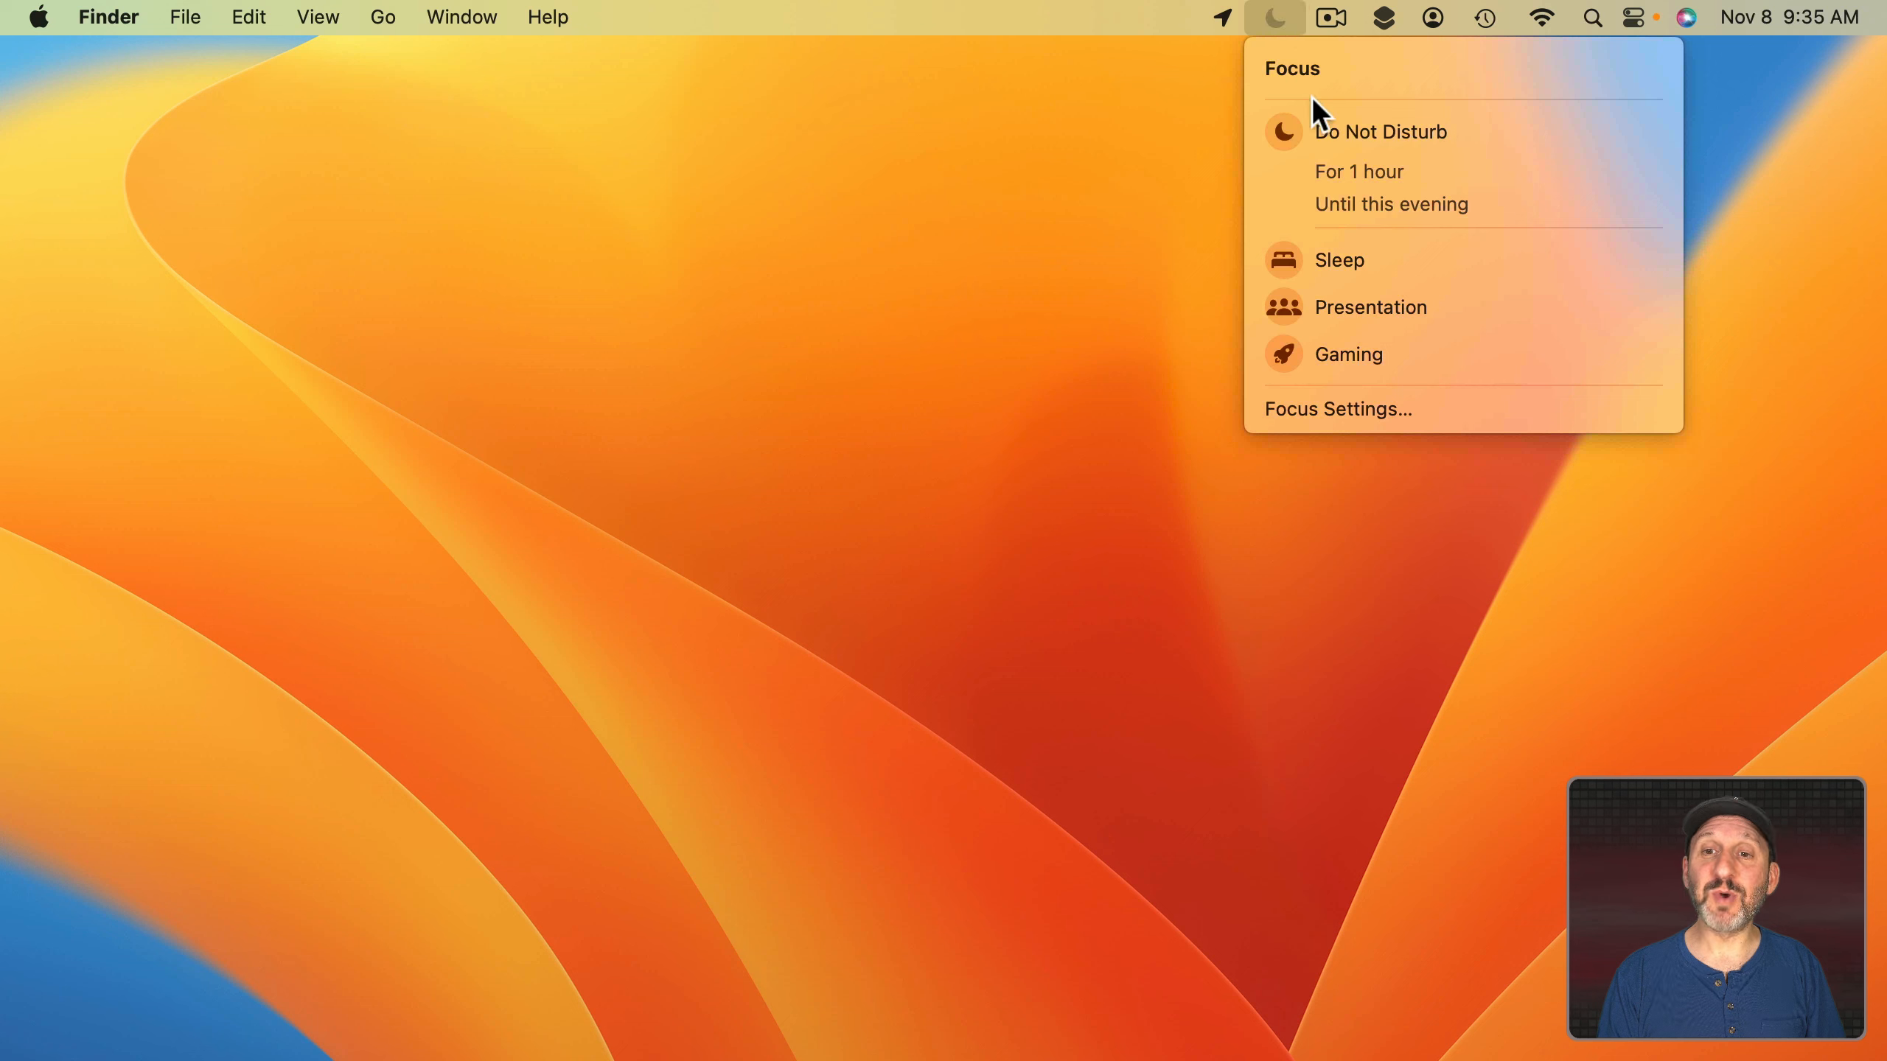
{"action": "left_click", "coordinate": [1350, 302]}
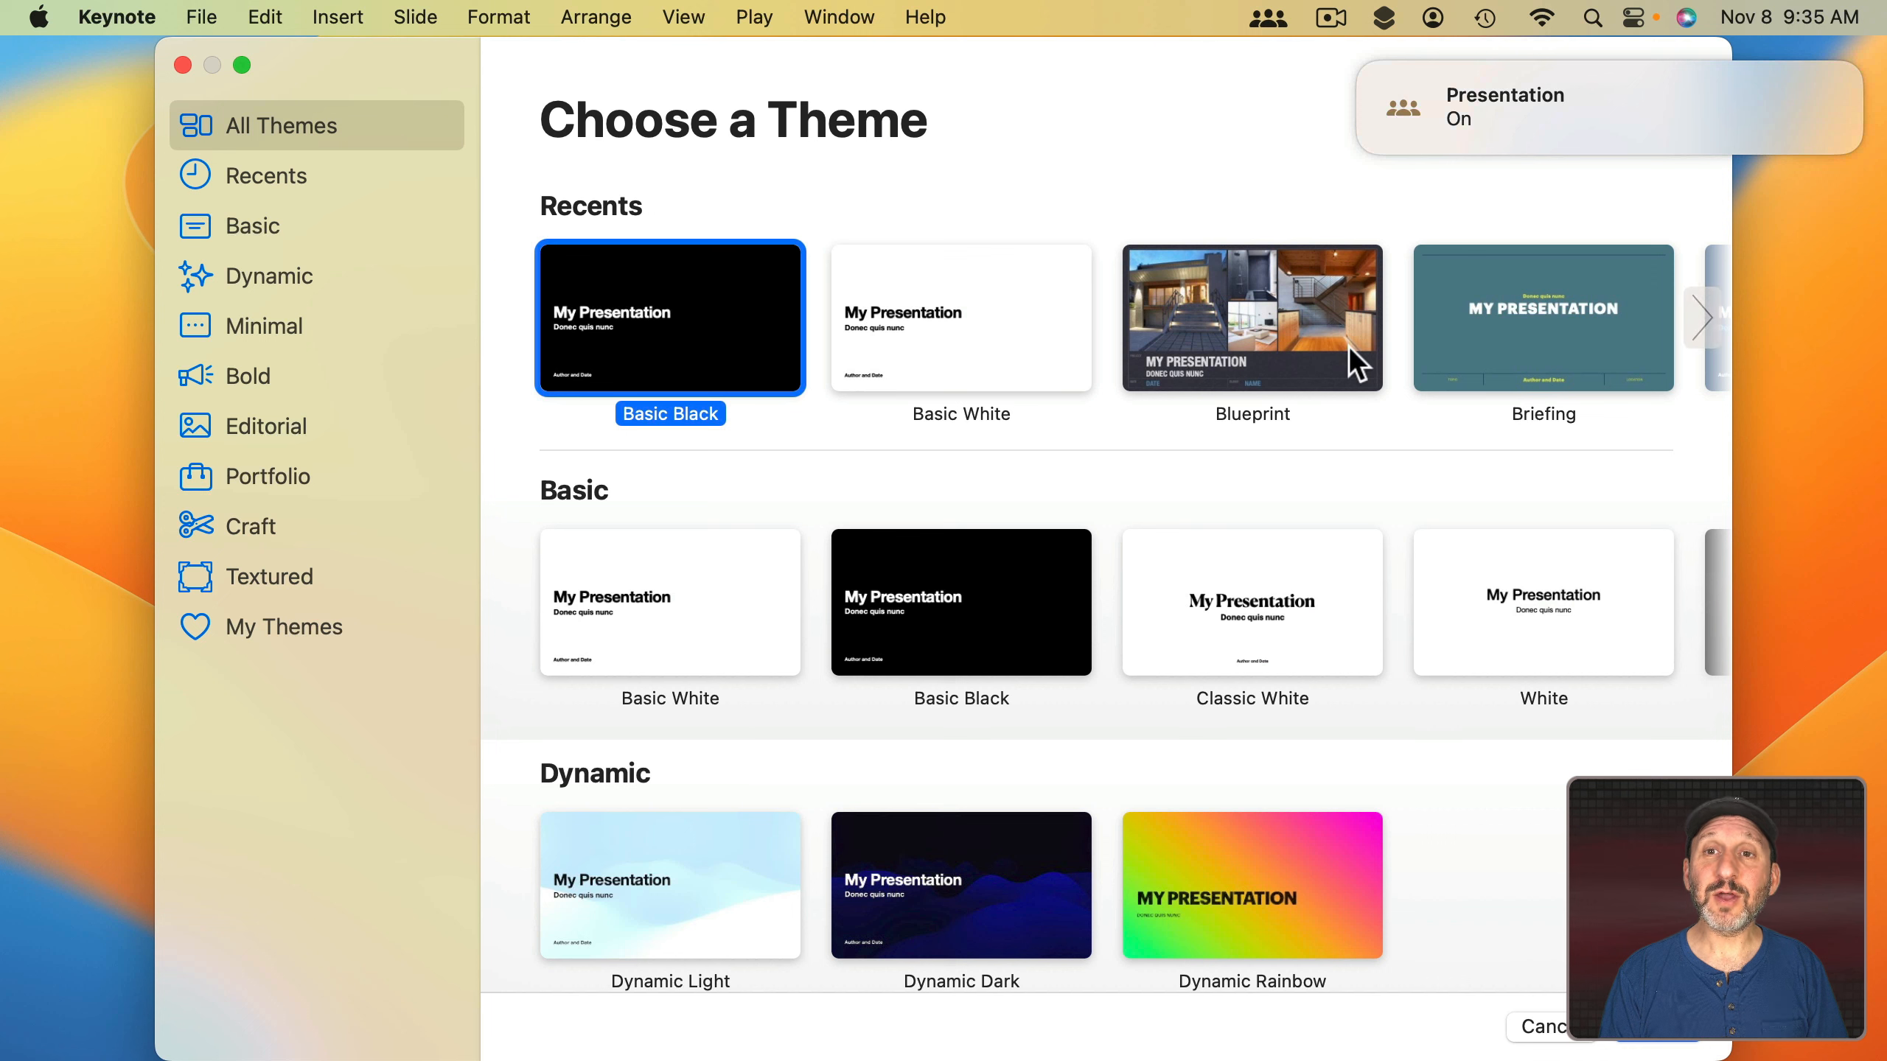
Switch the Presentation focus off from the menu-bar Focus list.
{"action": "mouse_move", "coordinate": [1536, 116]}
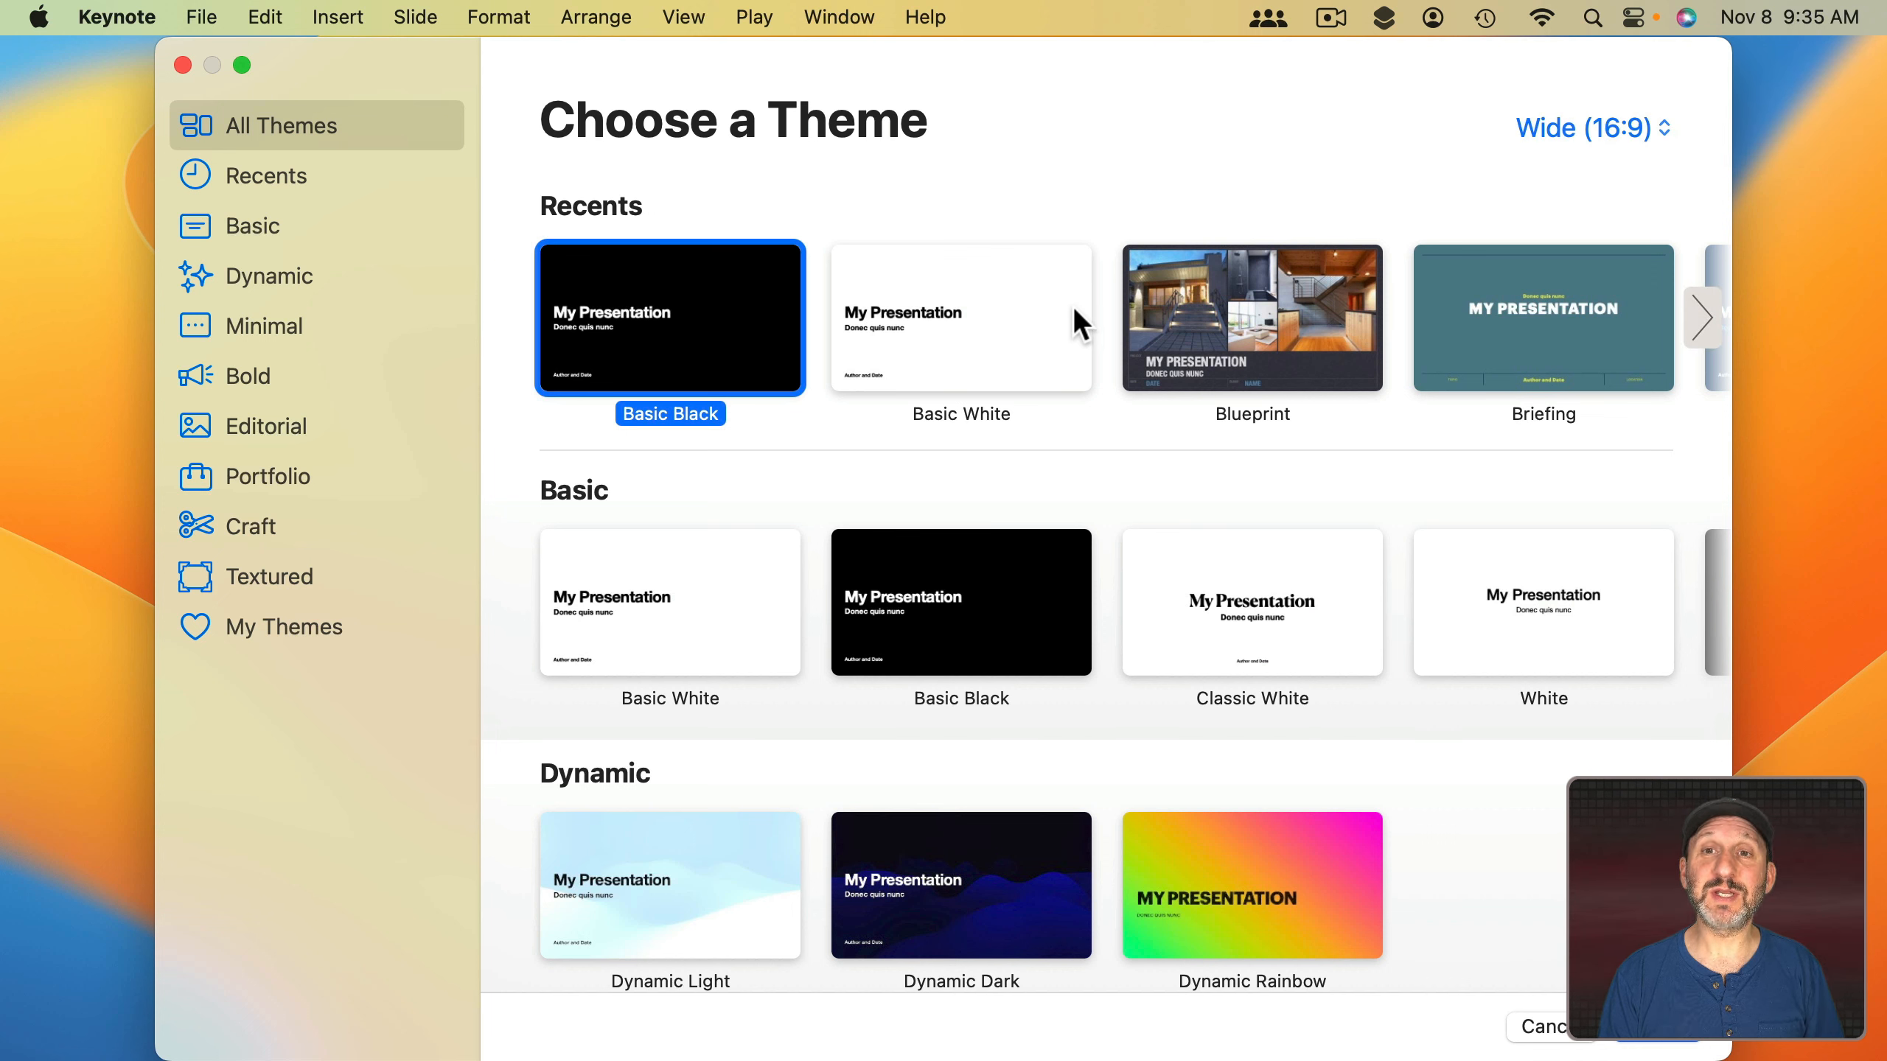
{"action": "left_click", "coordinate": [1268, 17]}
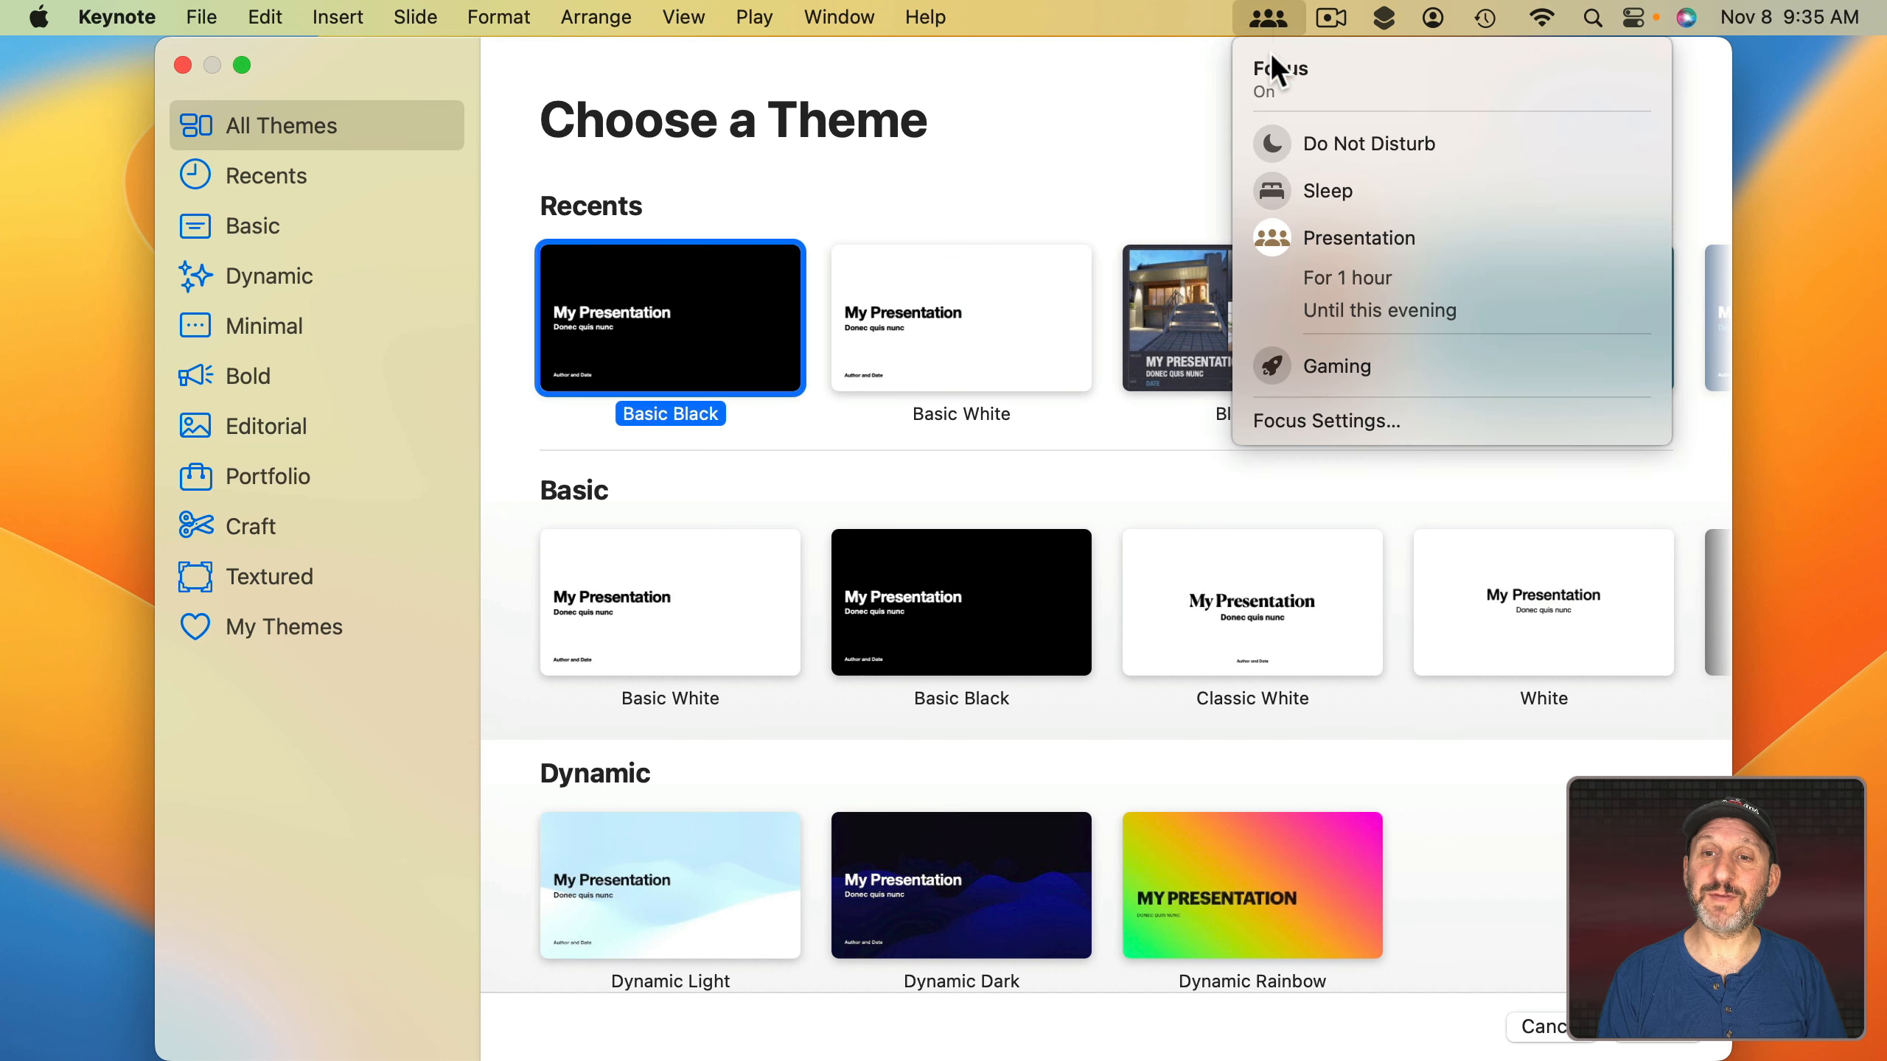
{"action": "left_click", "coordinate": [1297, 248]}
{"action": "left_click", "coordinate": [1106, 154]}
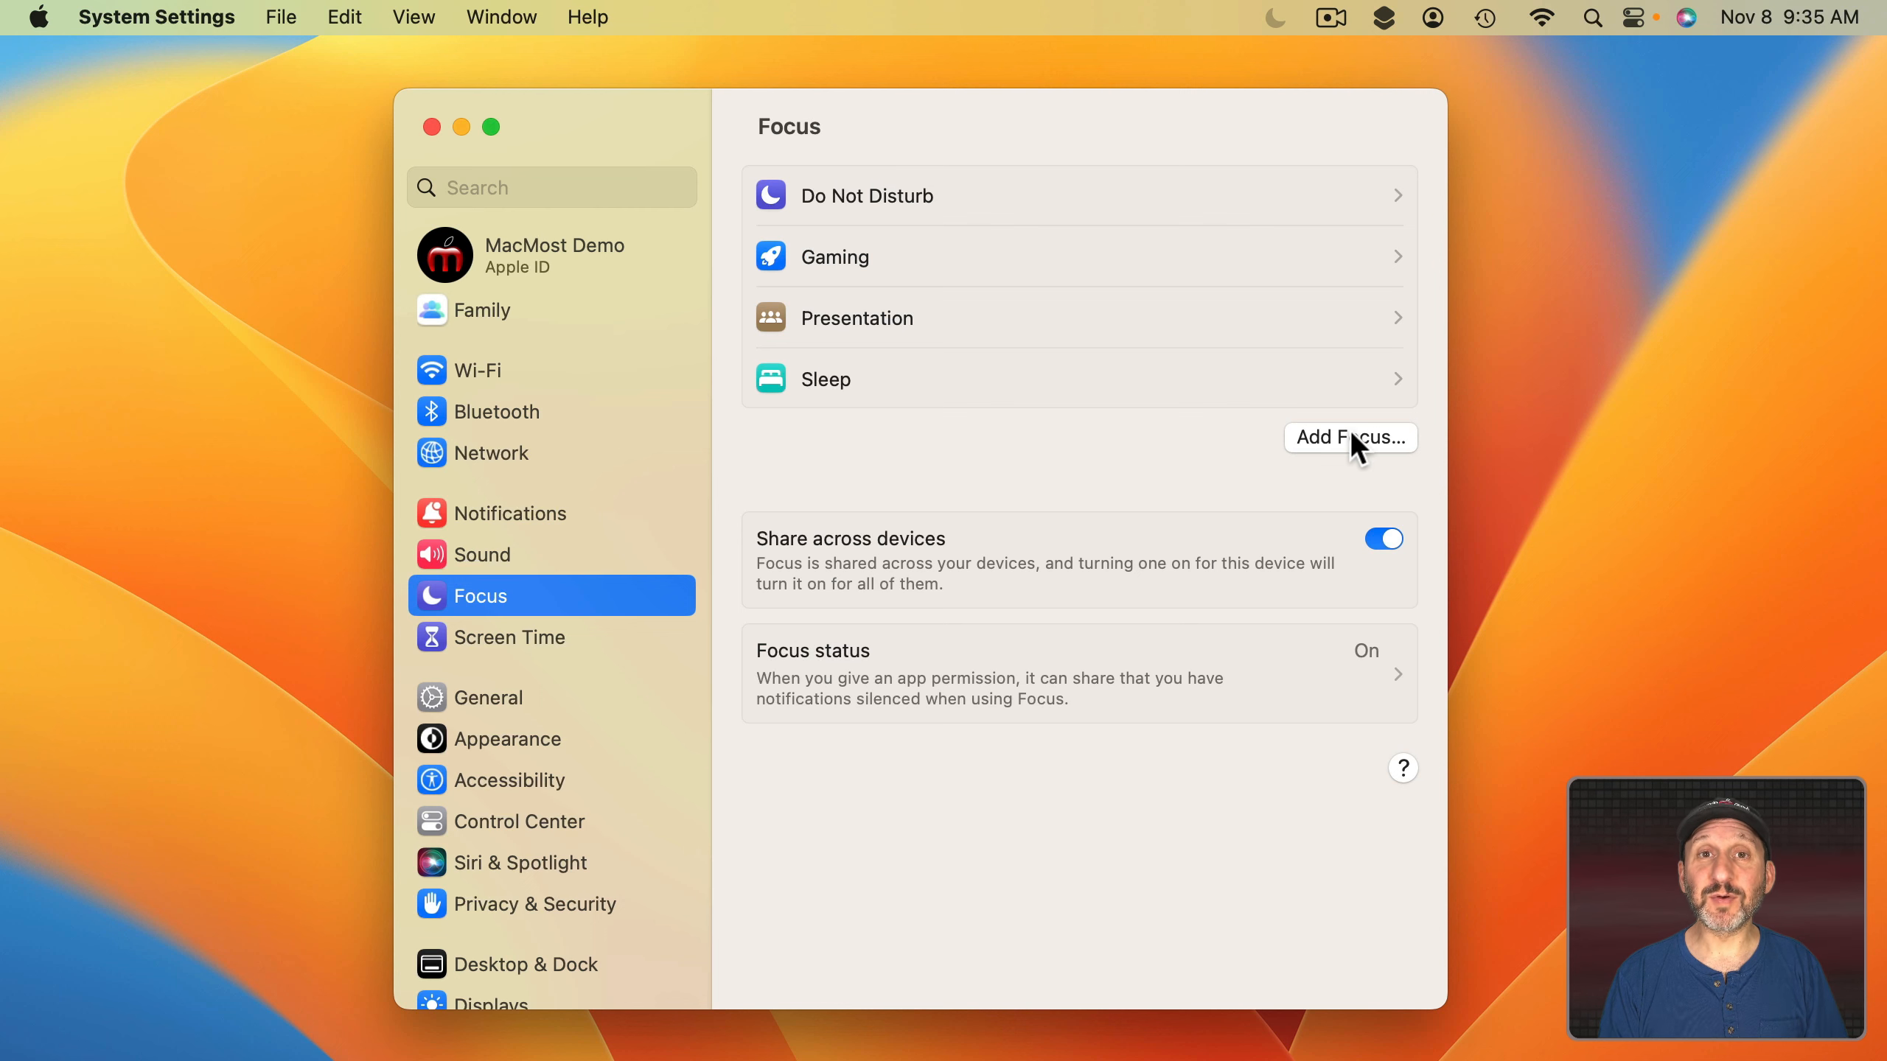
Create a custom focus named 'Online Meeting' with a red speech-bubble icon.
{"action": "left_click", "coordinate": [1352, 436]}
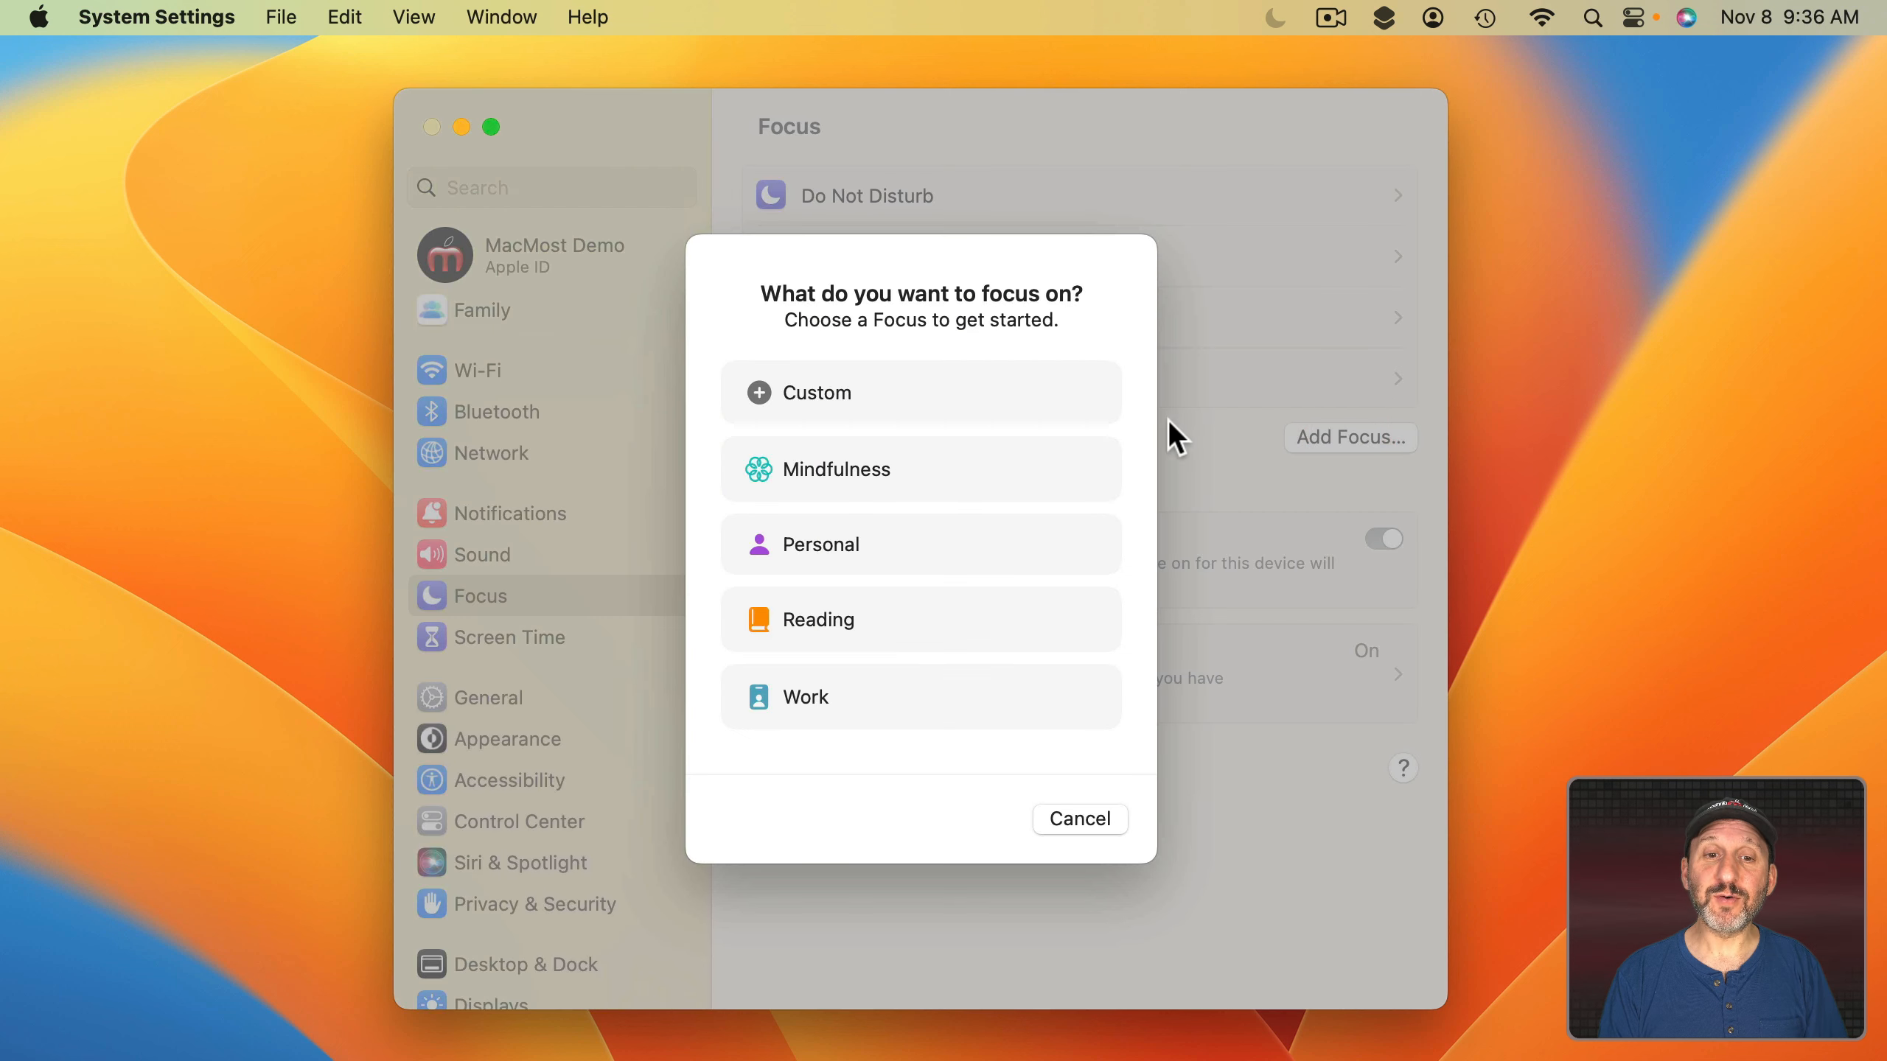
{"action": "left_click", "coordinate": [945, 397]}
{"action": "type", "text": "Online "}
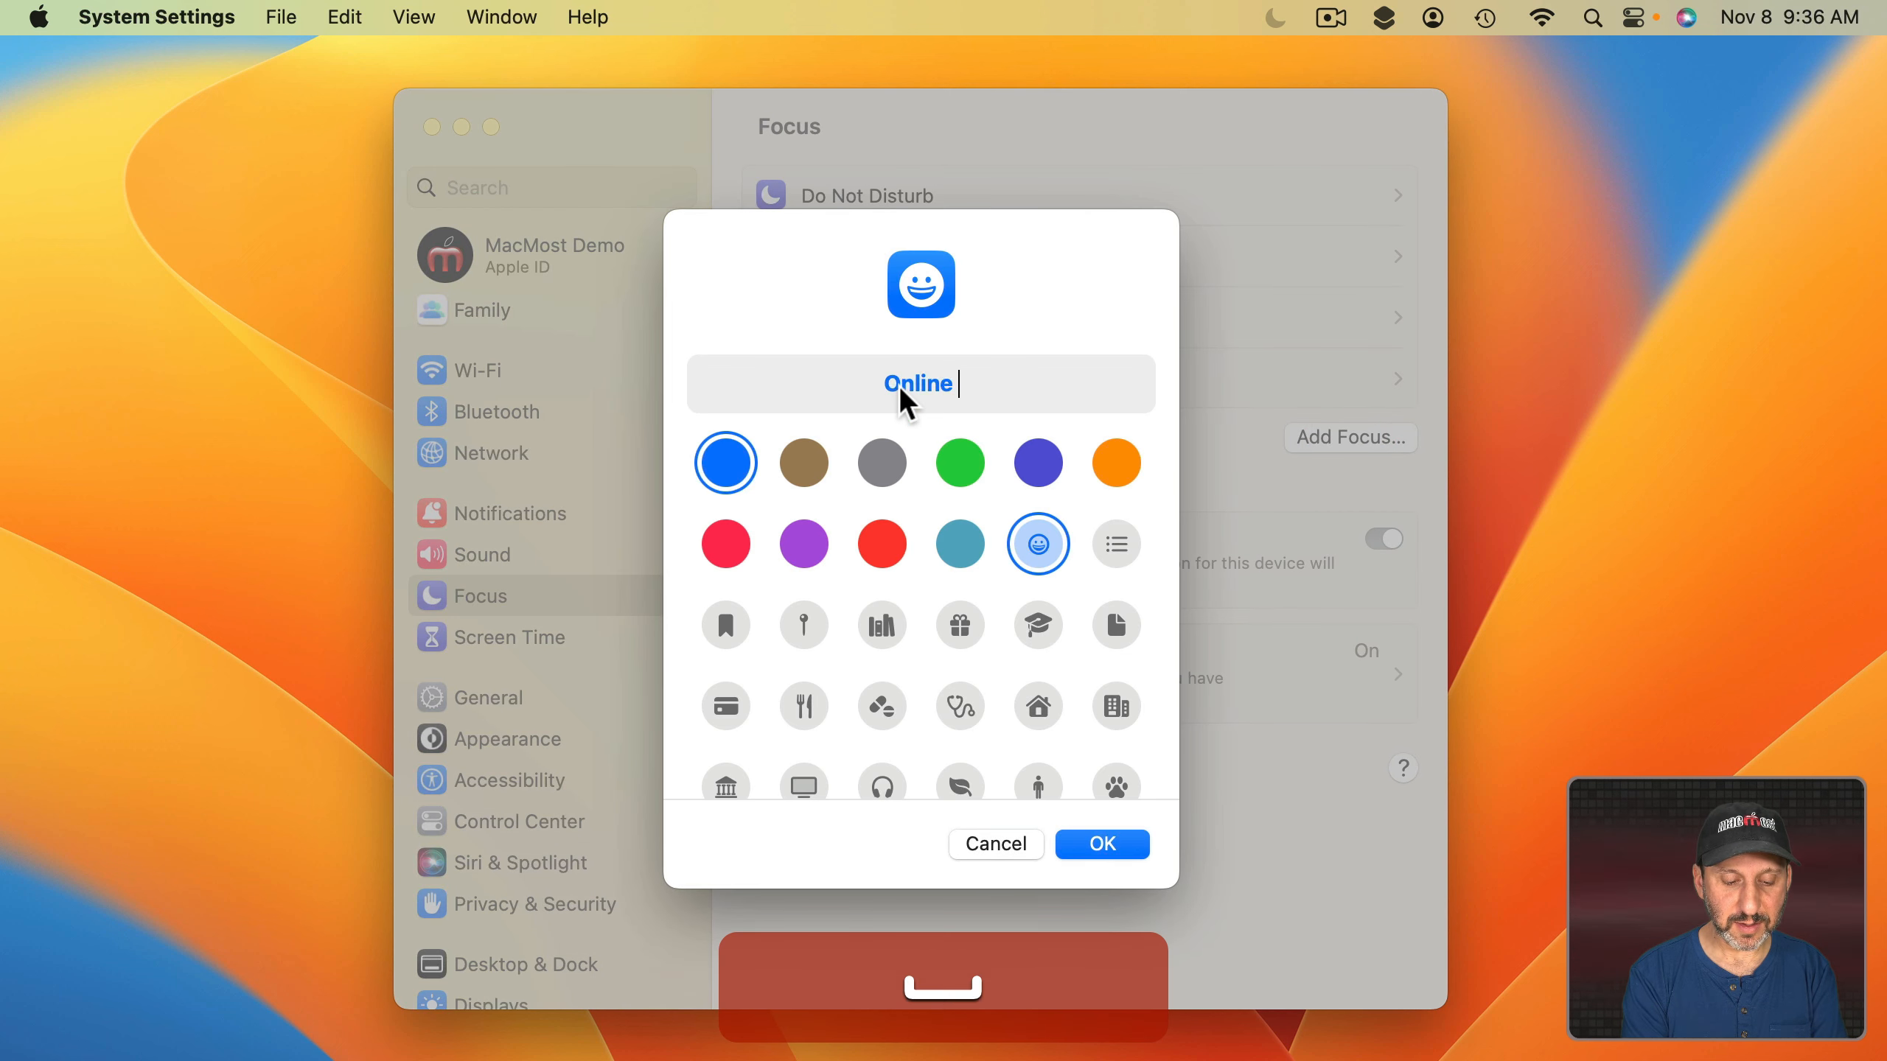
{"action": "type", "text": "Meeting"}
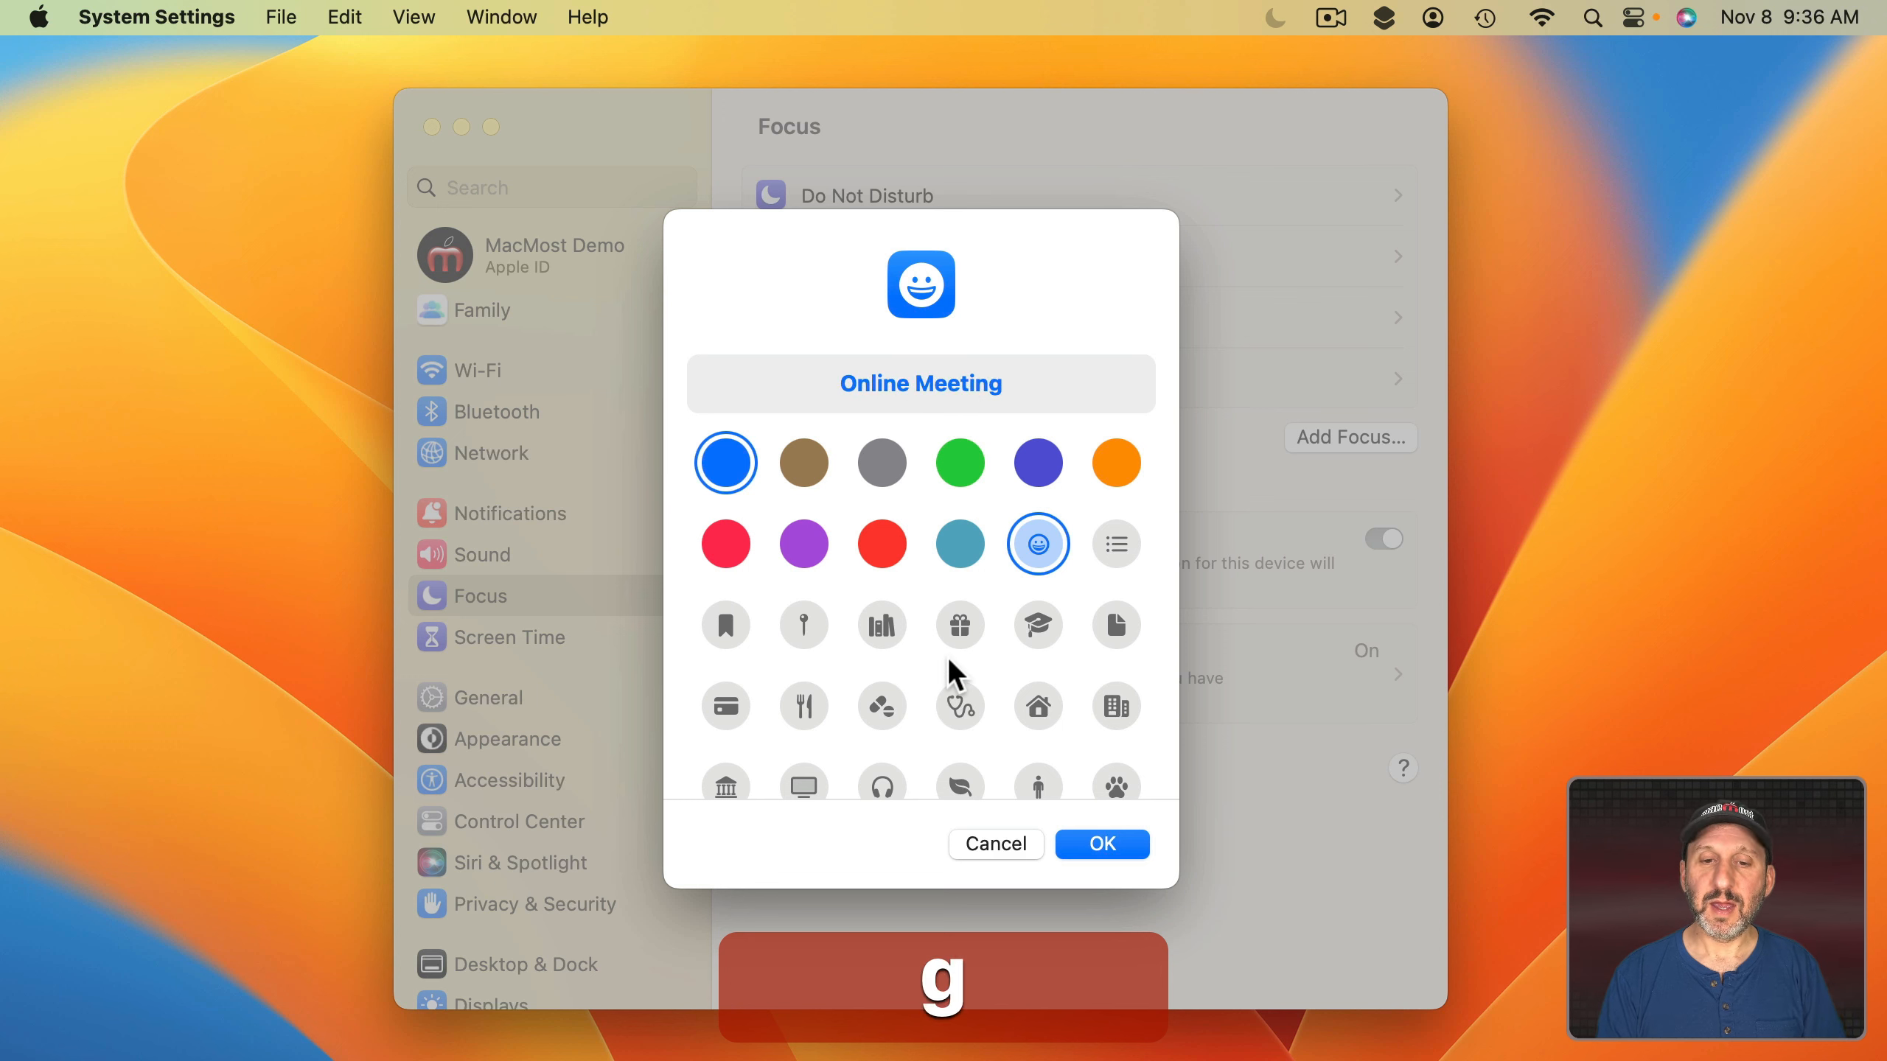
{"action": "scroll", "coordinate": [951, 668], "scroll_direction": "down", "scroll_amount": 2}
{"action": "scroll", "coordinate": [955, 673], "scroll_direction": "down", "scroll_amount": 4}
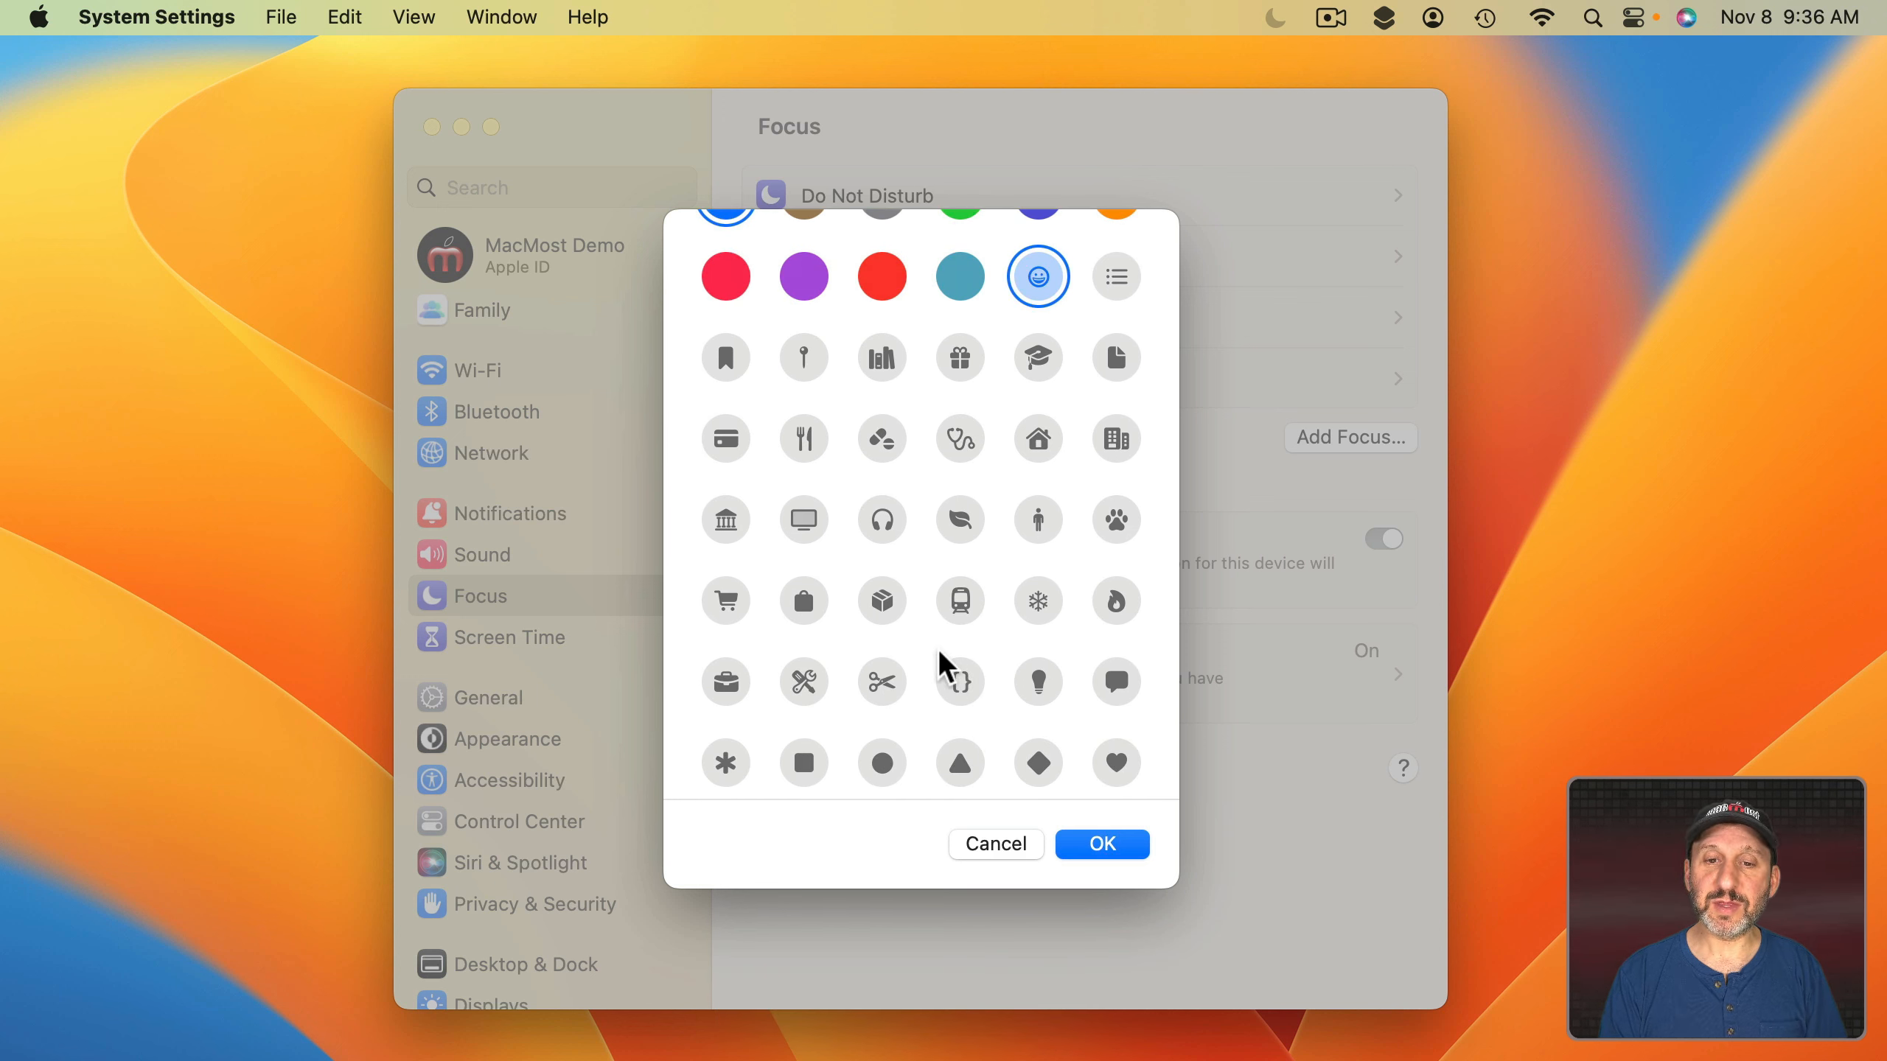
{"action": "scroll", "coordinate": [959, 657], "scroll_direction": "down", "scroll_amount": 2}
{"action": "left_click", "coordinate": [1118, 611]}
{"action": "scroll", "coordinate": [880, 553], "scroll_direction": "up", "scroll_amount": 8}
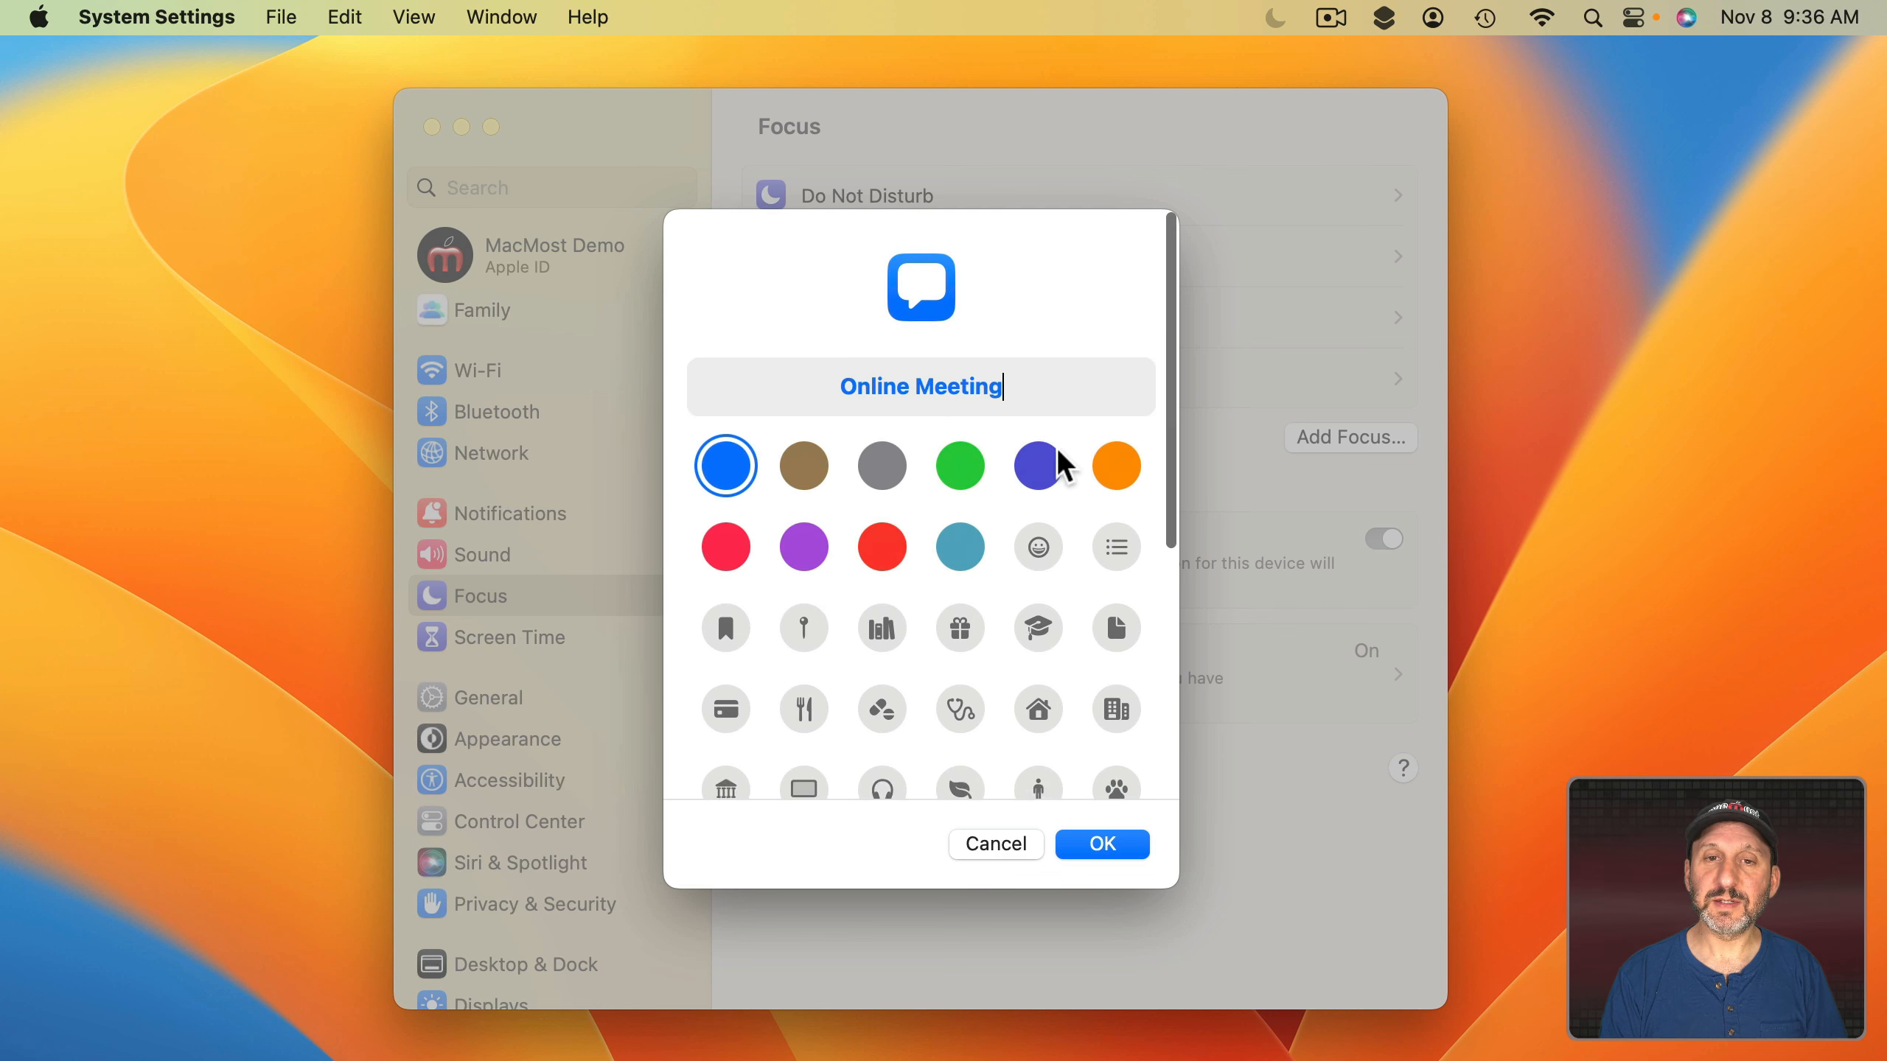
{"action": "left_click", "coordinate": [880, 546]}
{"action": "left_click", "coordinate": [1123, 852]}
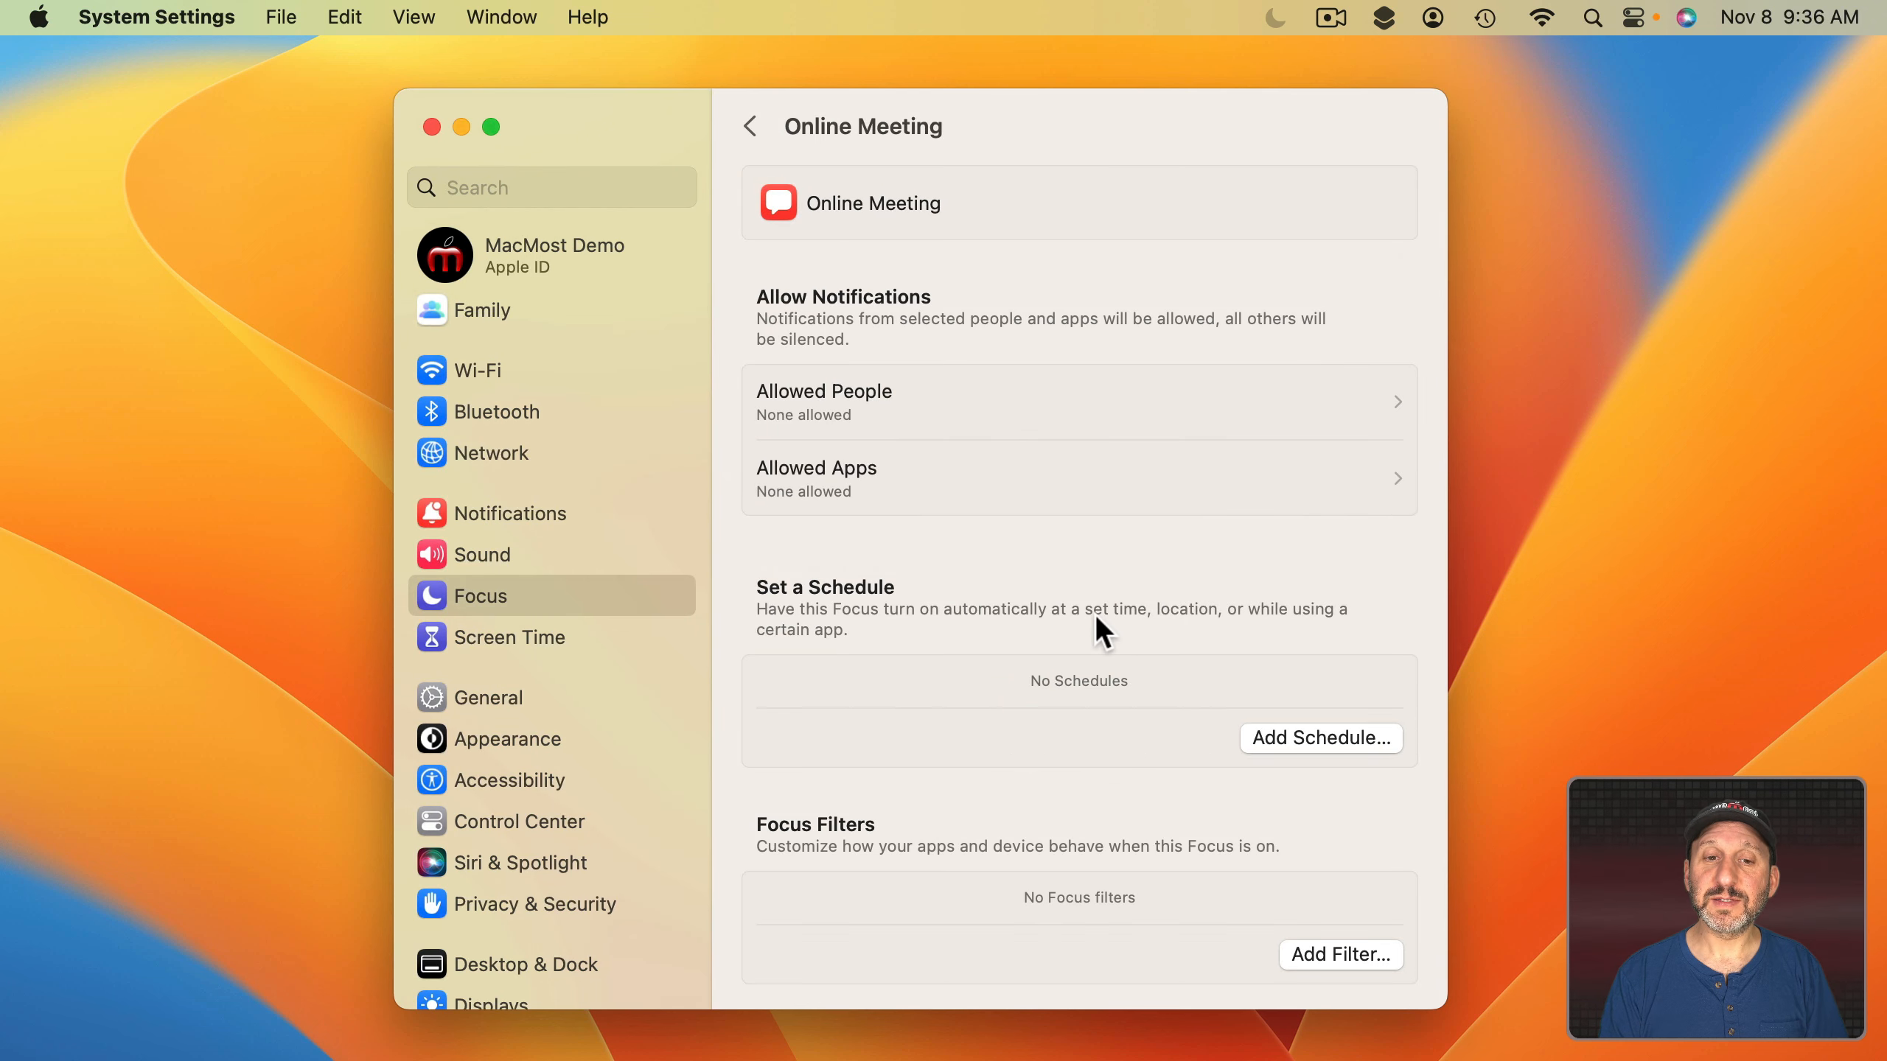
Add an app schedule so Online Meeting turns on with zoom.us.
{"action": "left_click", "coordinate": [1286, 737]}
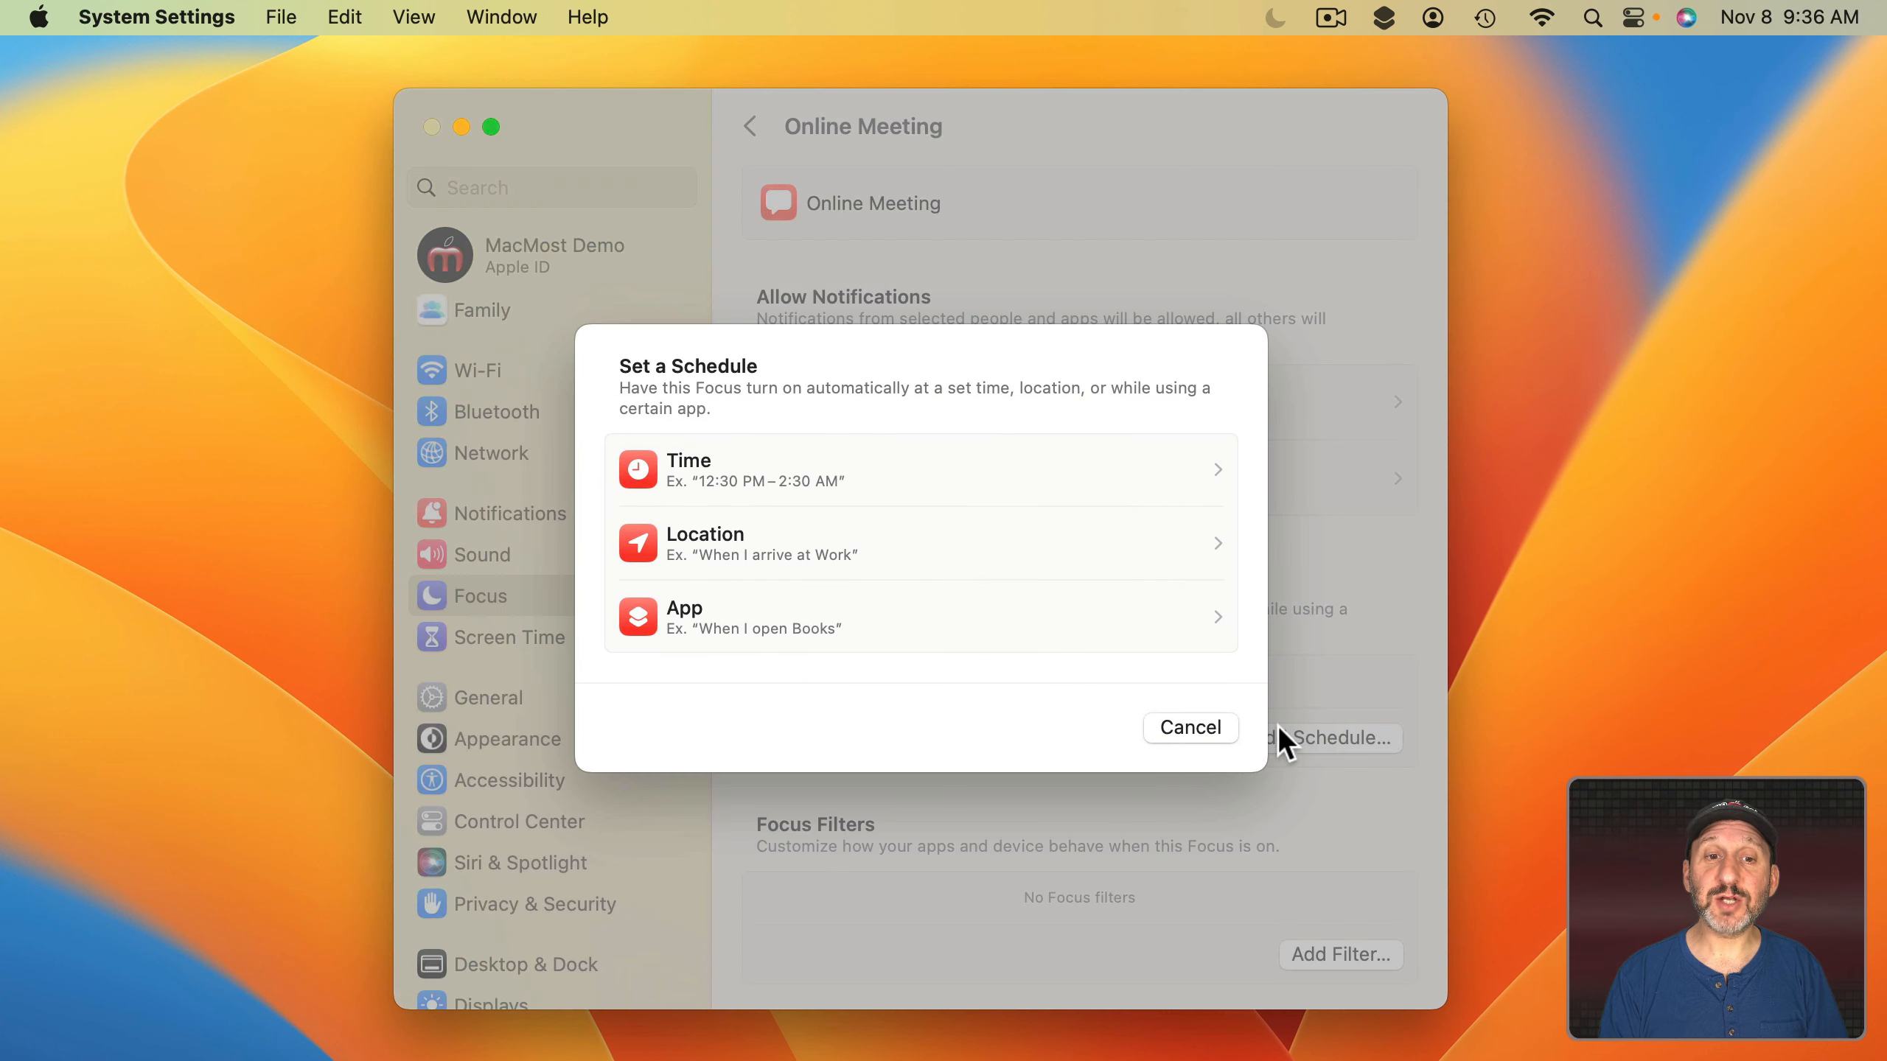
{"action": "left_click", "coordinate": [950, 628]}
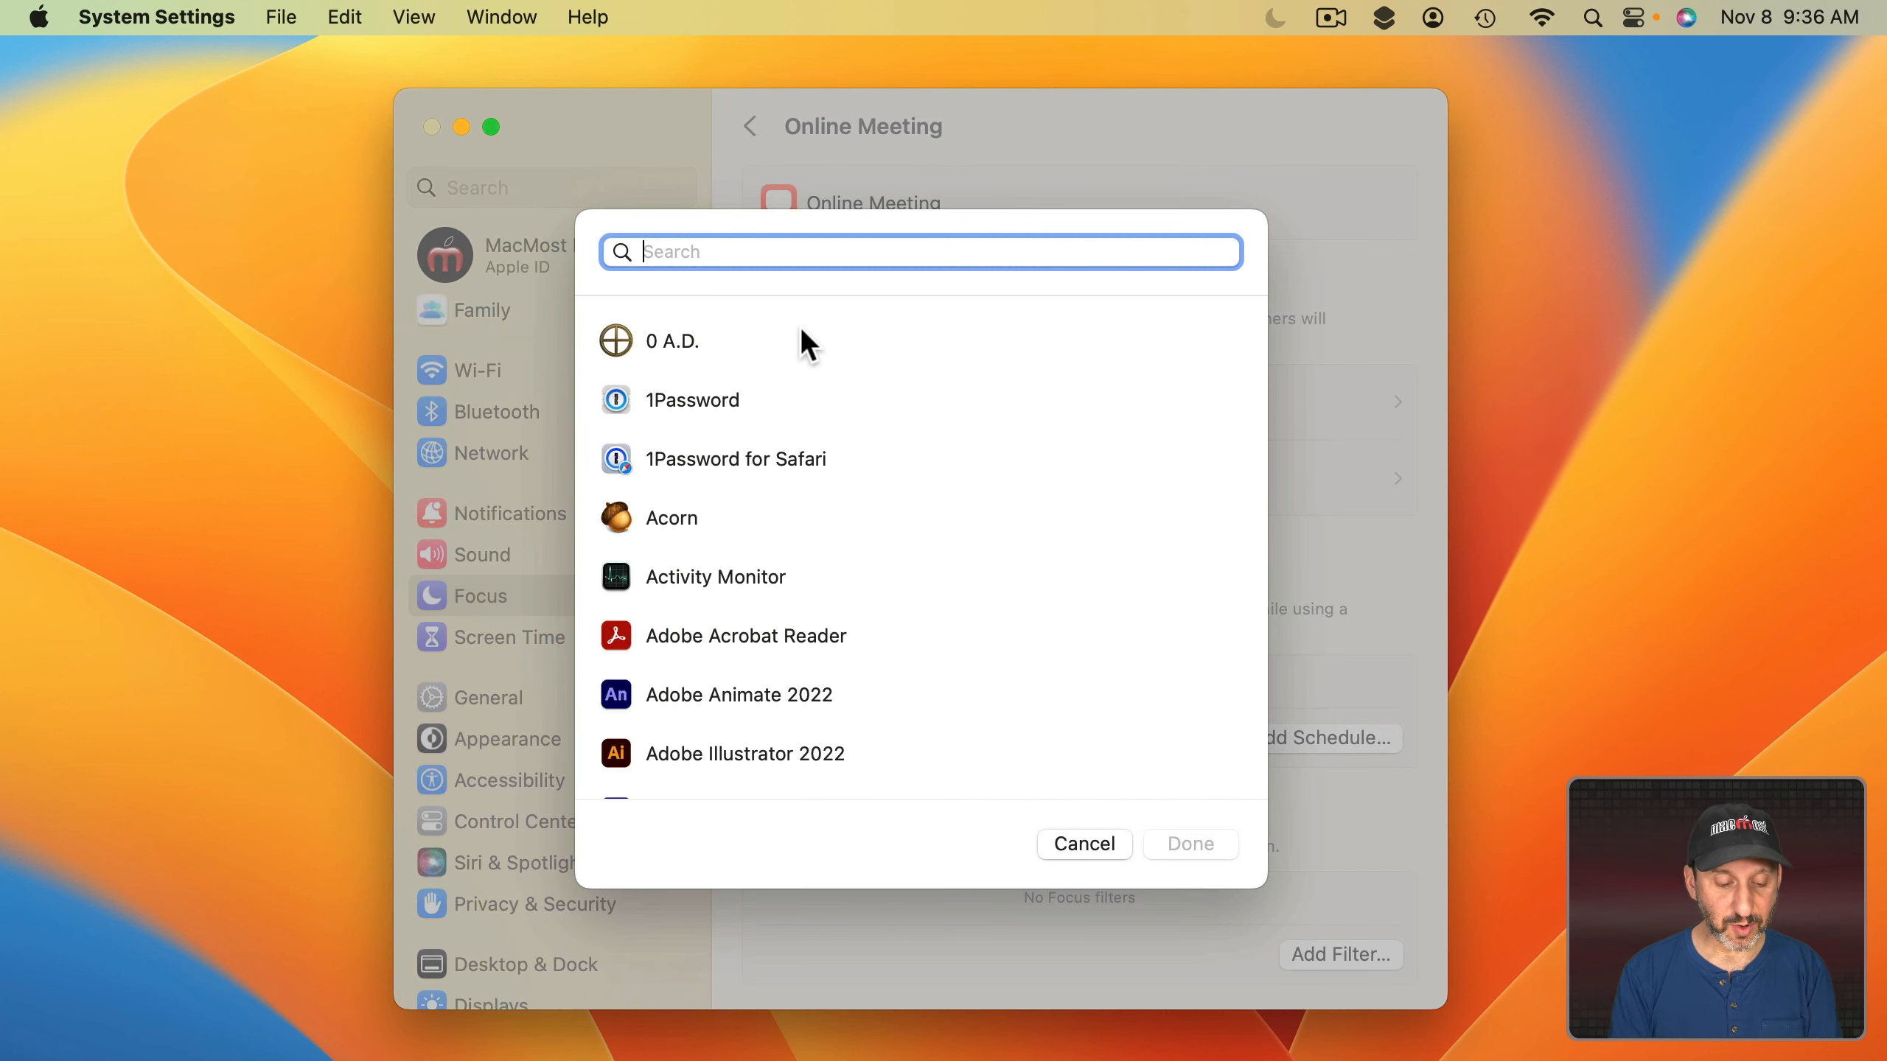
{"action": "type", "text": "zoom"}
{"action": "left_click", "coordinate": [670, 336]}
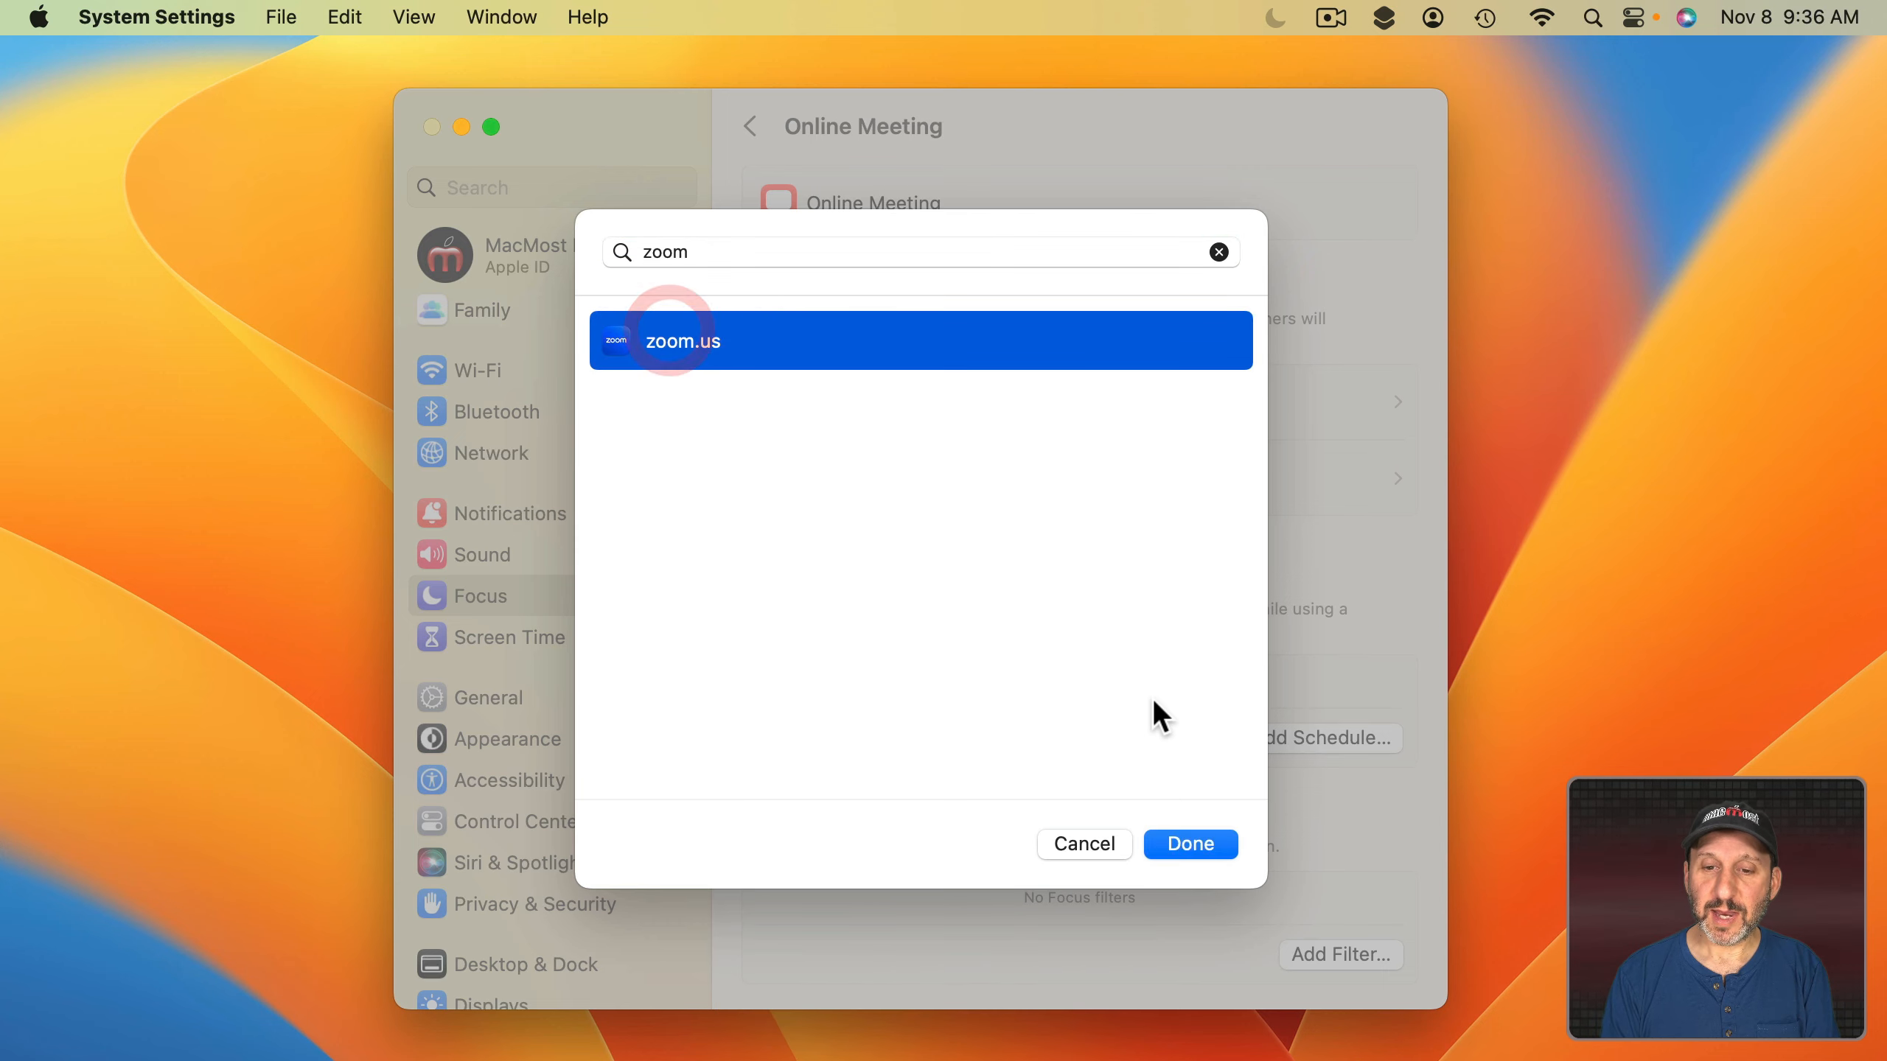
{"action": "left_click", "coordinate": [1187, 845]}
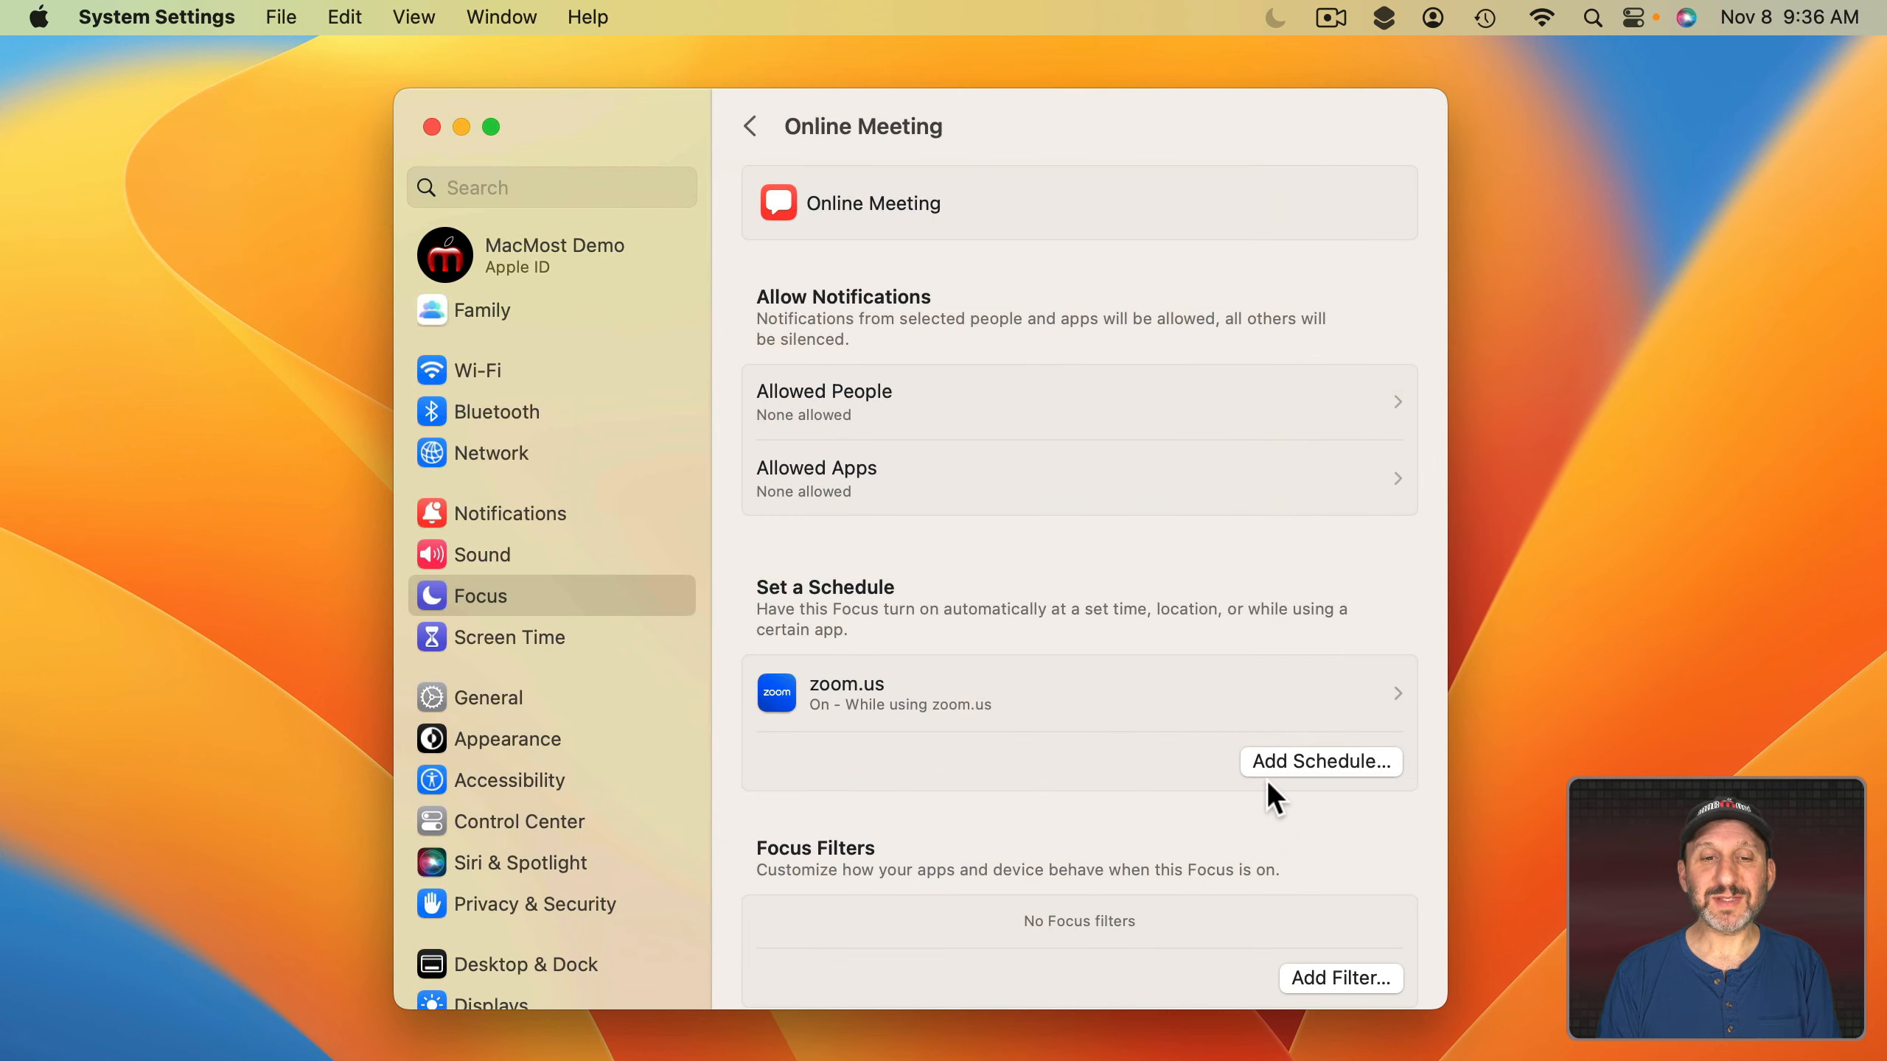
Add FaceTime as a second app that turns on Online Meeting.
{"action": "left_click", "coordinate": [1336, 770]}
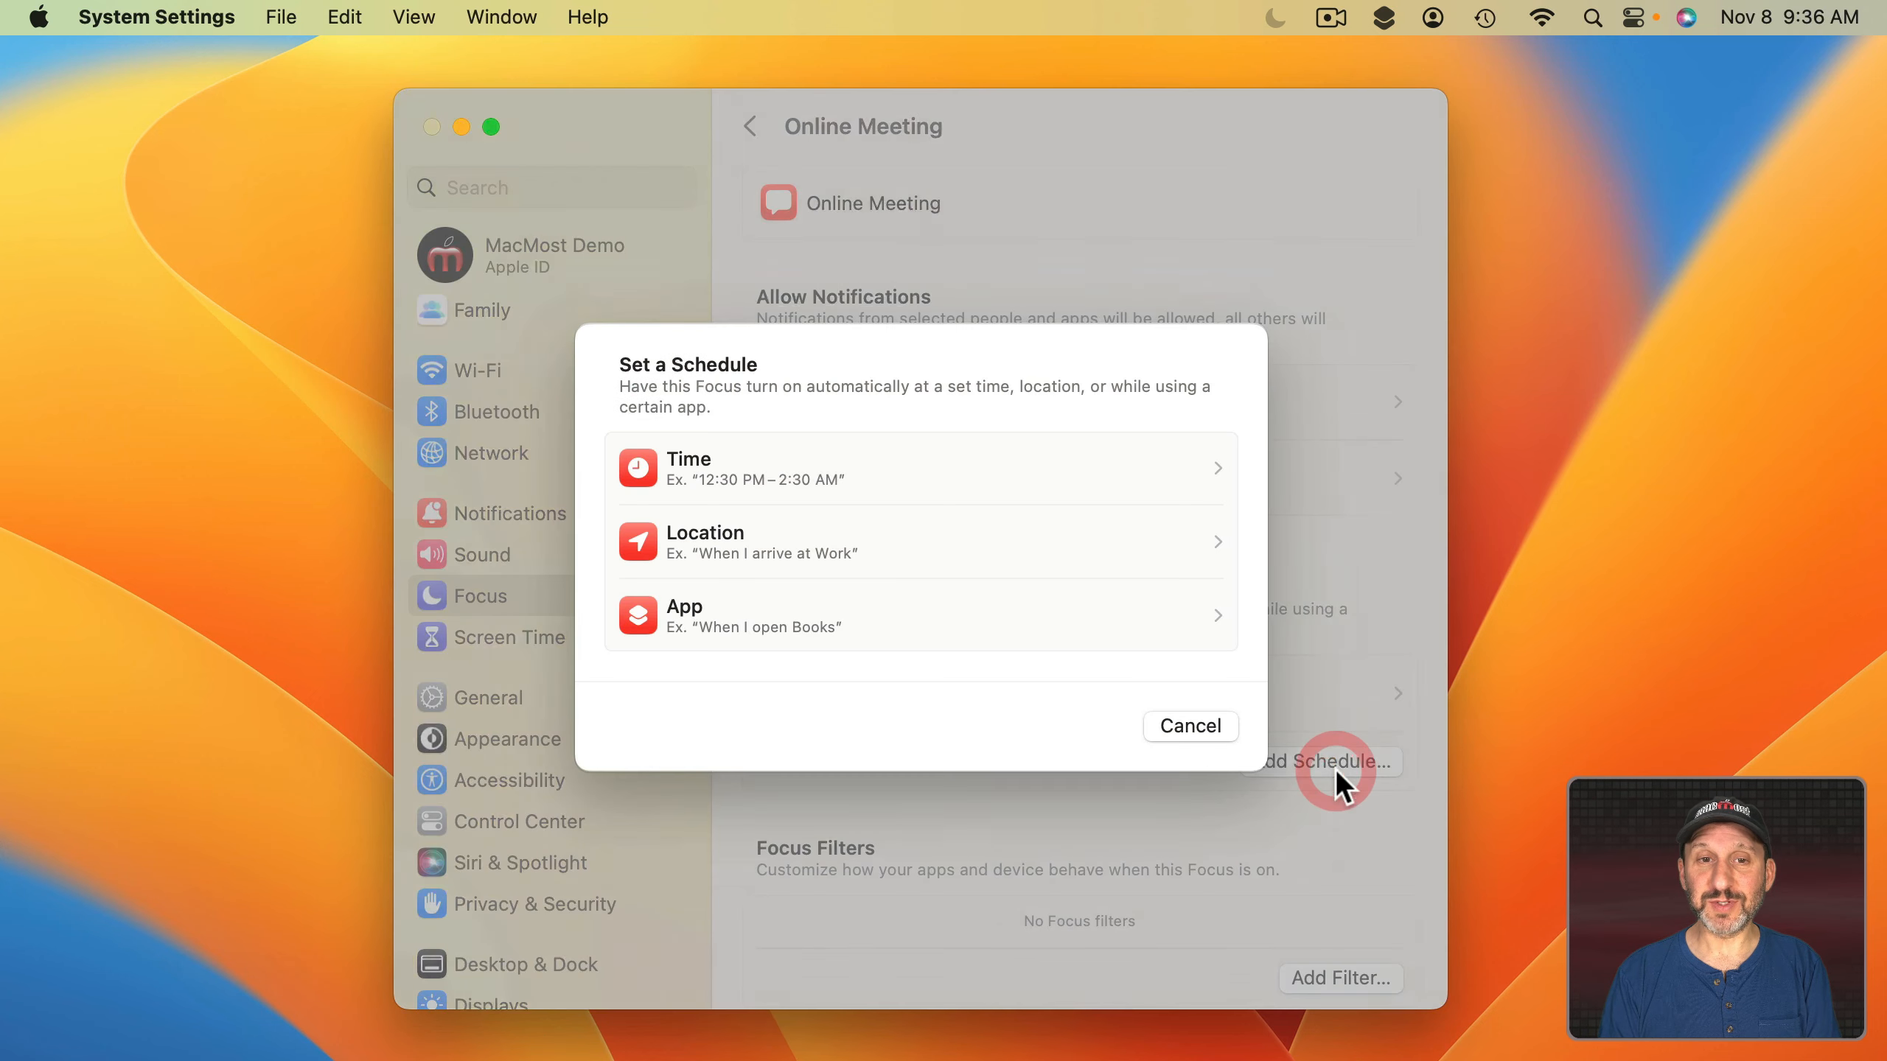
{"action": "left_click", "coordinate": [894, 616]}
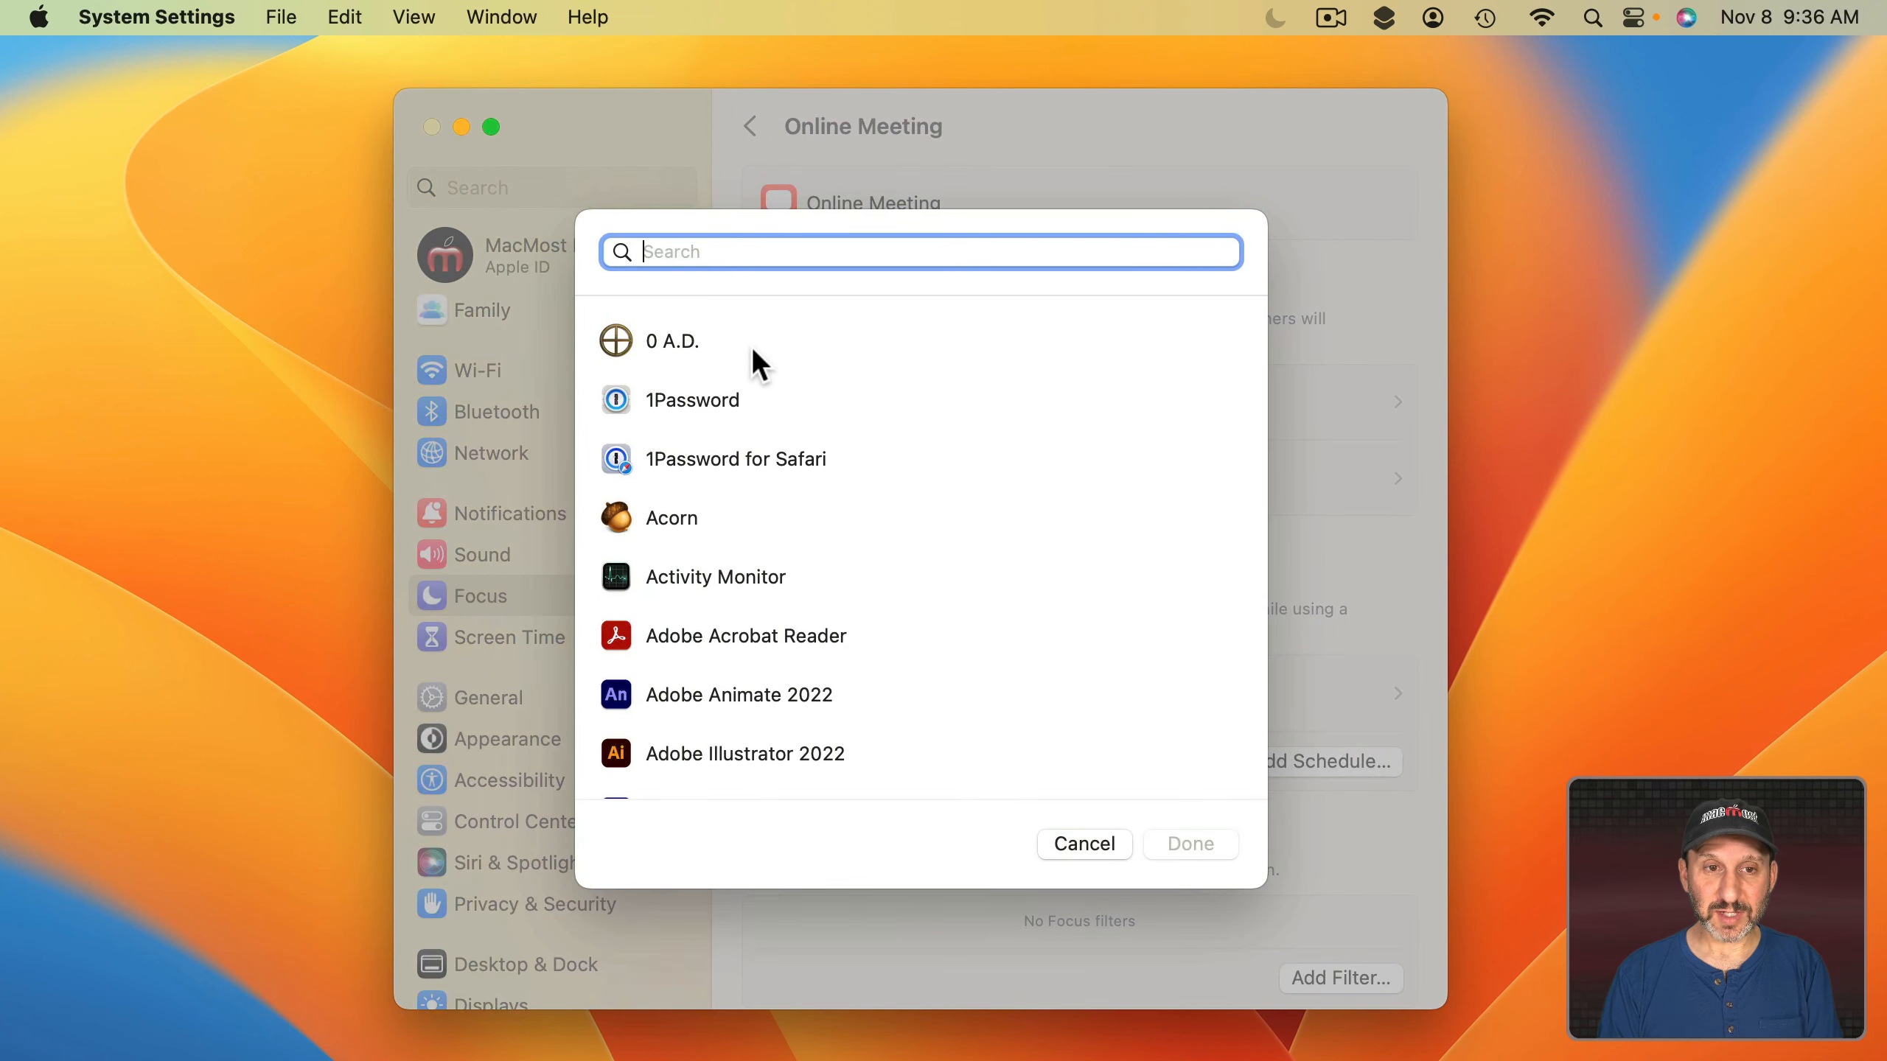
{"action": "type", "text": "facetime"}
{"action": "left_click", "coordinate": [627, 318]}
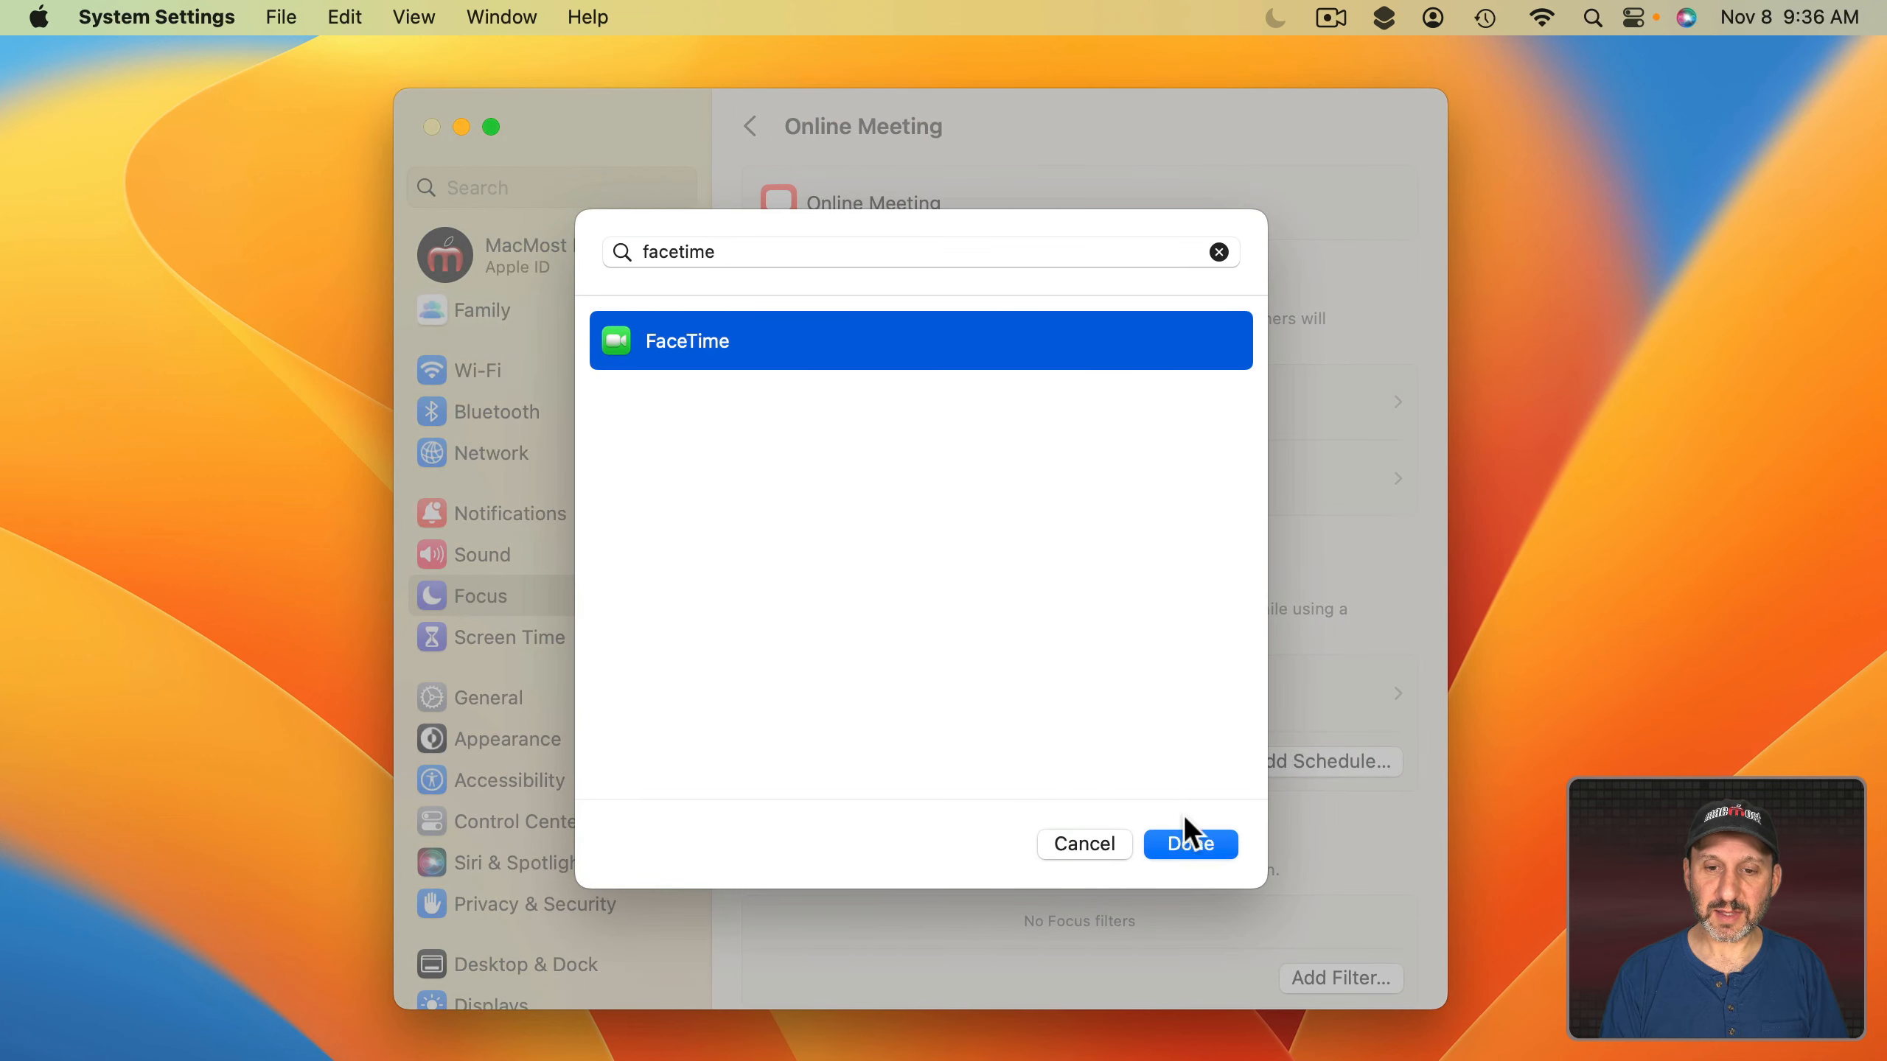
{"action": "left_click", "coordinate": [1186, 836]}
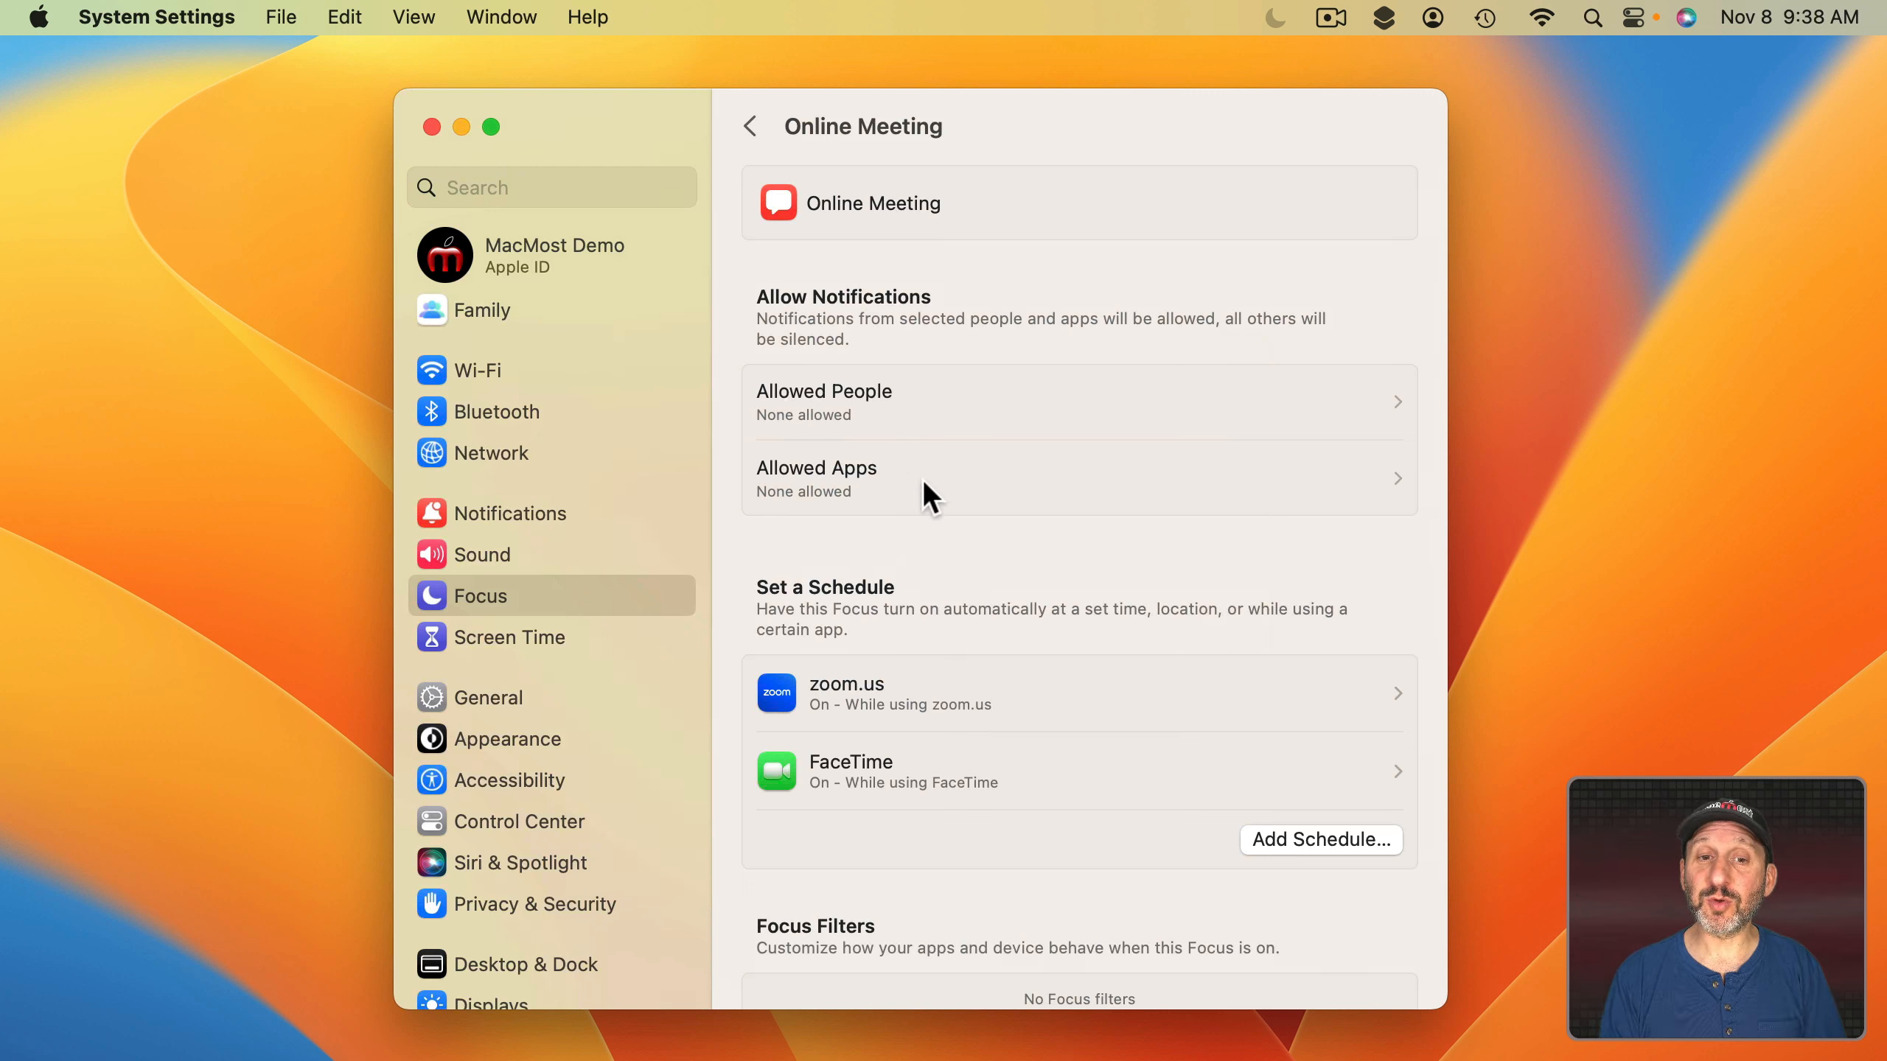
Review the Allowed People notification settings for the Online Meeting focus.
{"action": "left_click", "coordinate": [895, 392]}
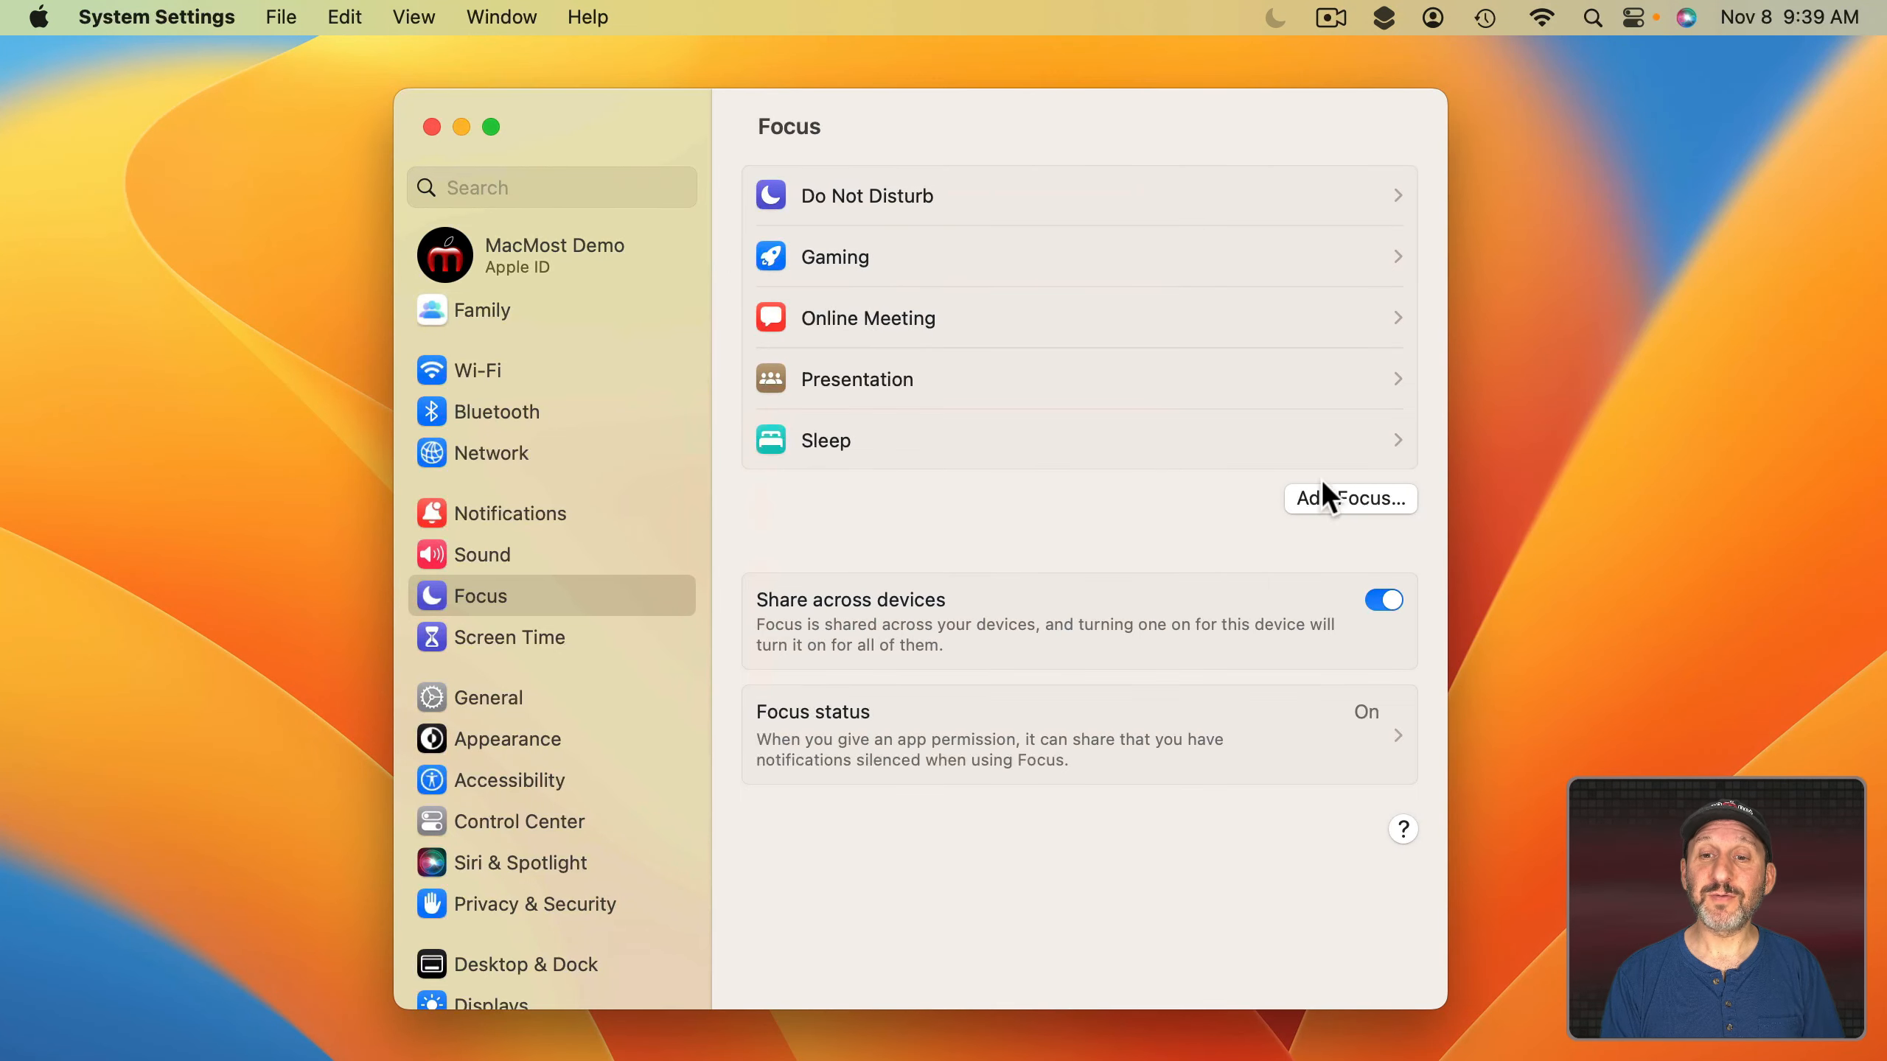
Create a custom Test focus with a 9:00 AM–5:00 PM time schedule.
{"action": "left_click", "coordinate": [1303, 510]}
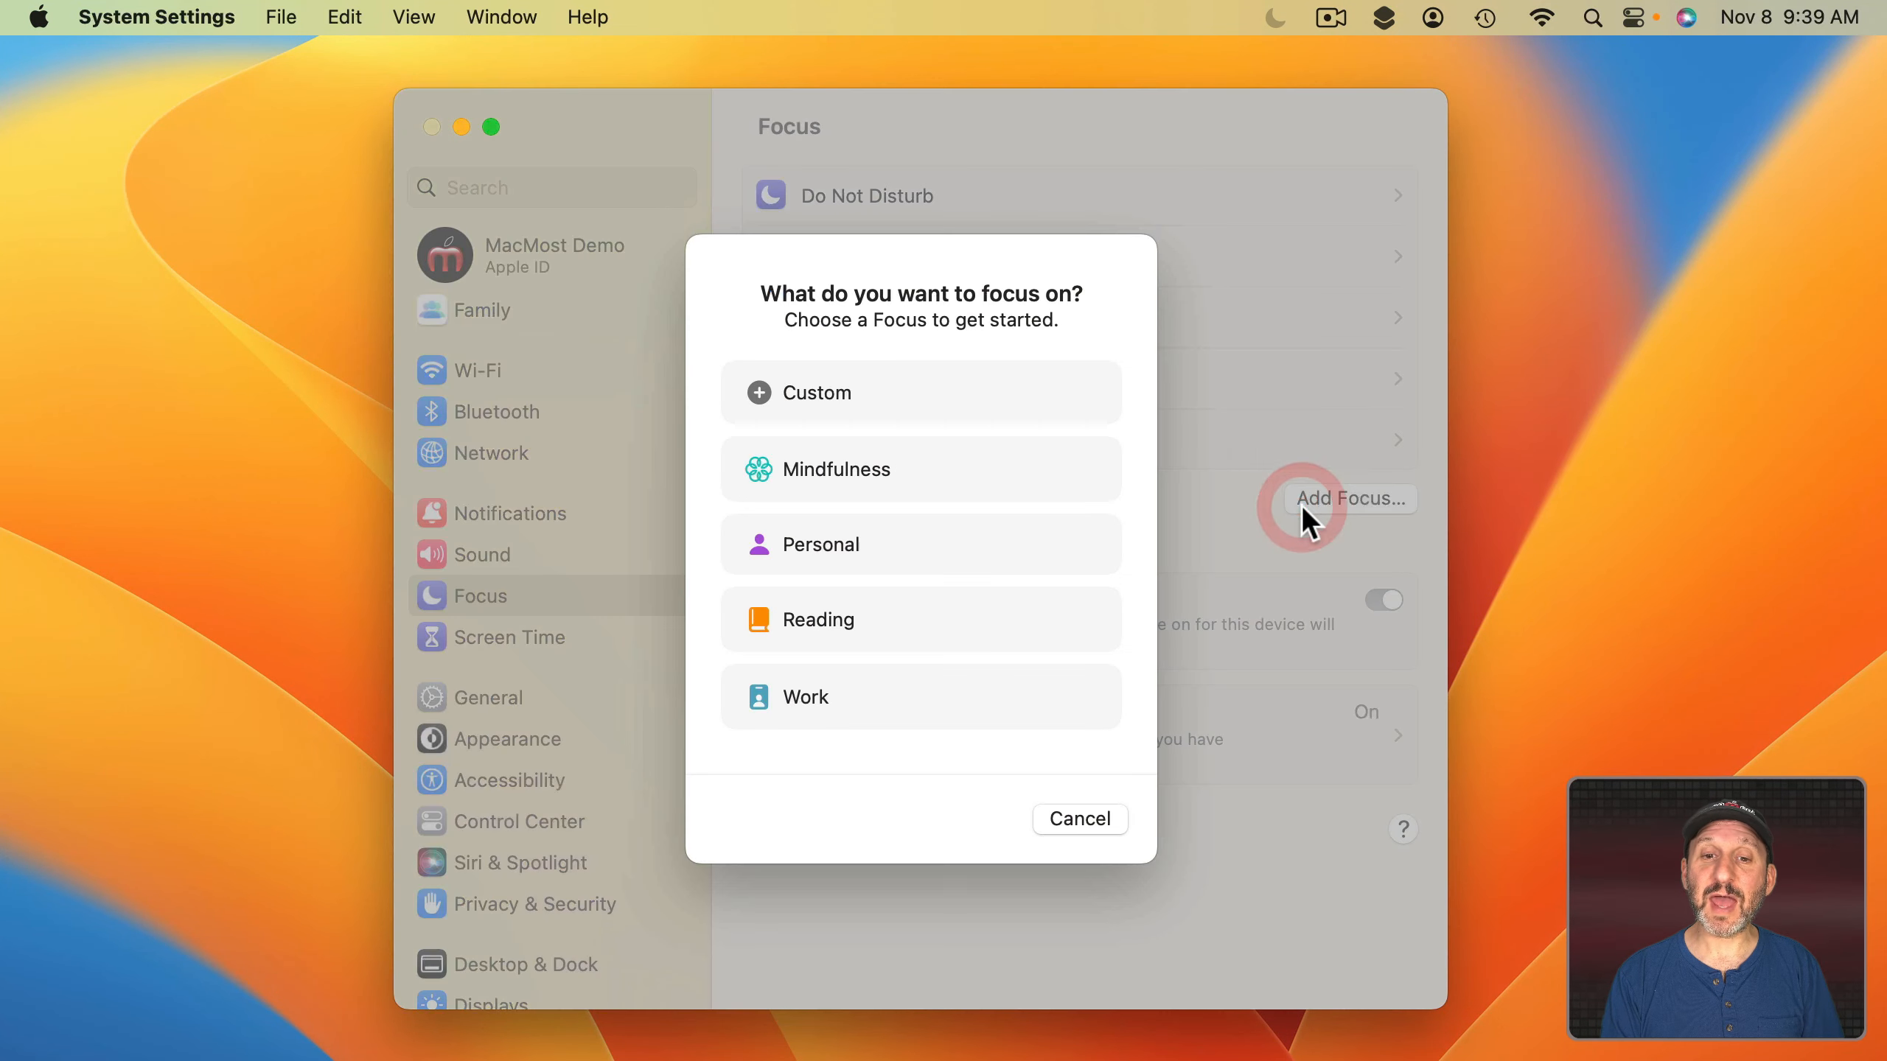
{"action": "left_click", "coordinate": [940, 405]}
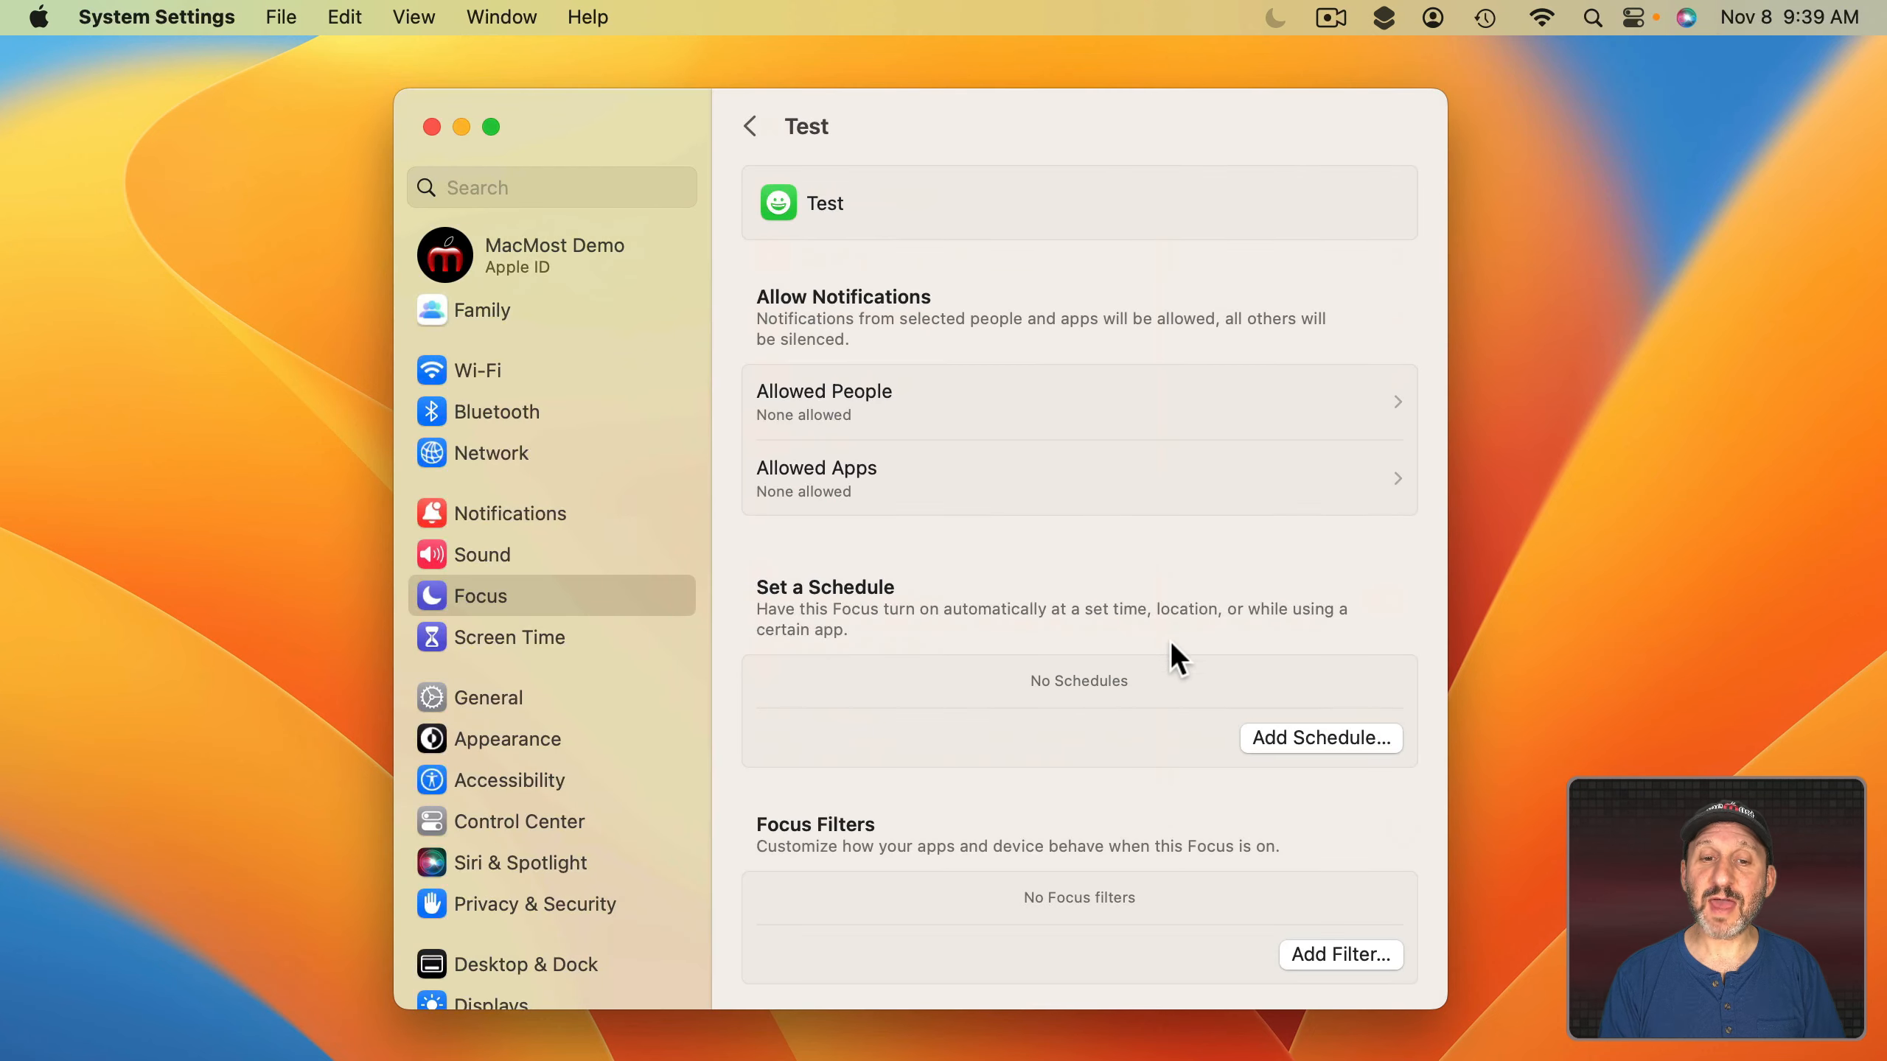
{"action": "left_click", "coordinate": [1295, 732]}
{"action": "left_click", "coordinate": [730, 476]}
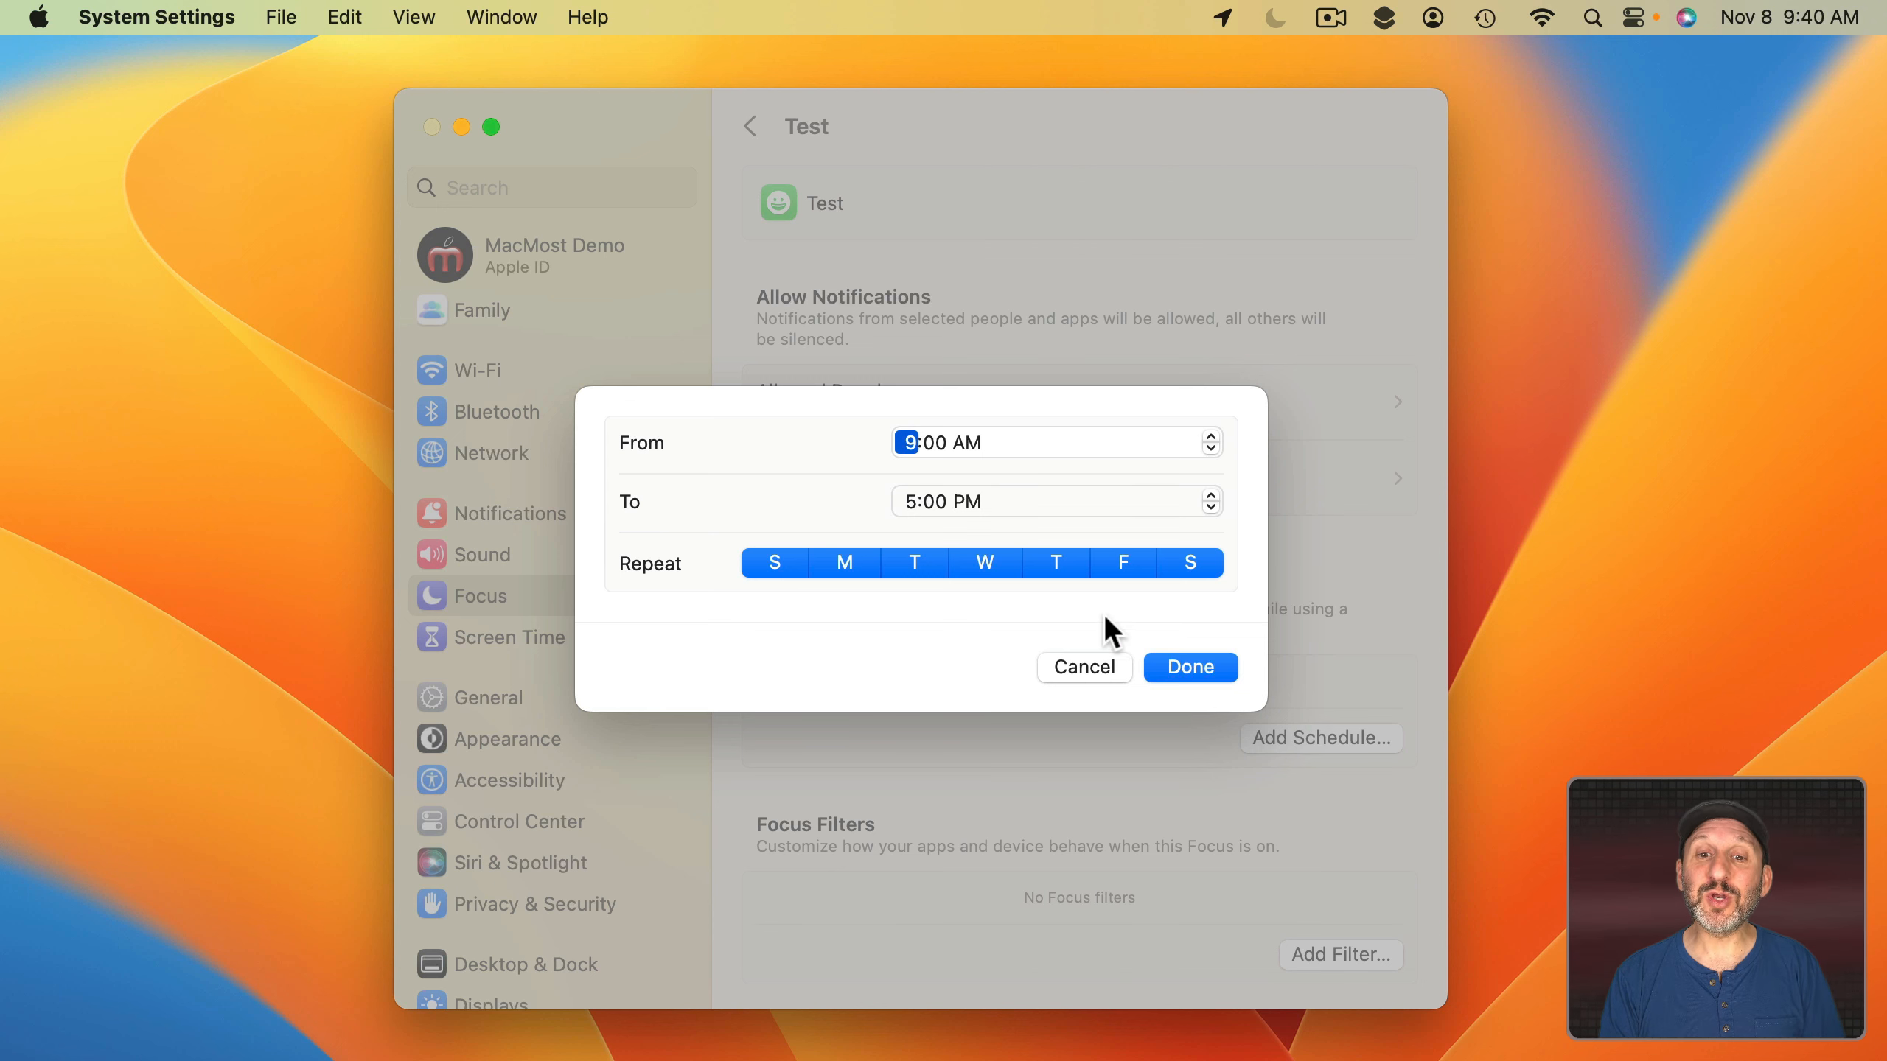
{"action": "left_click", "coordinate": [1176, 673]}
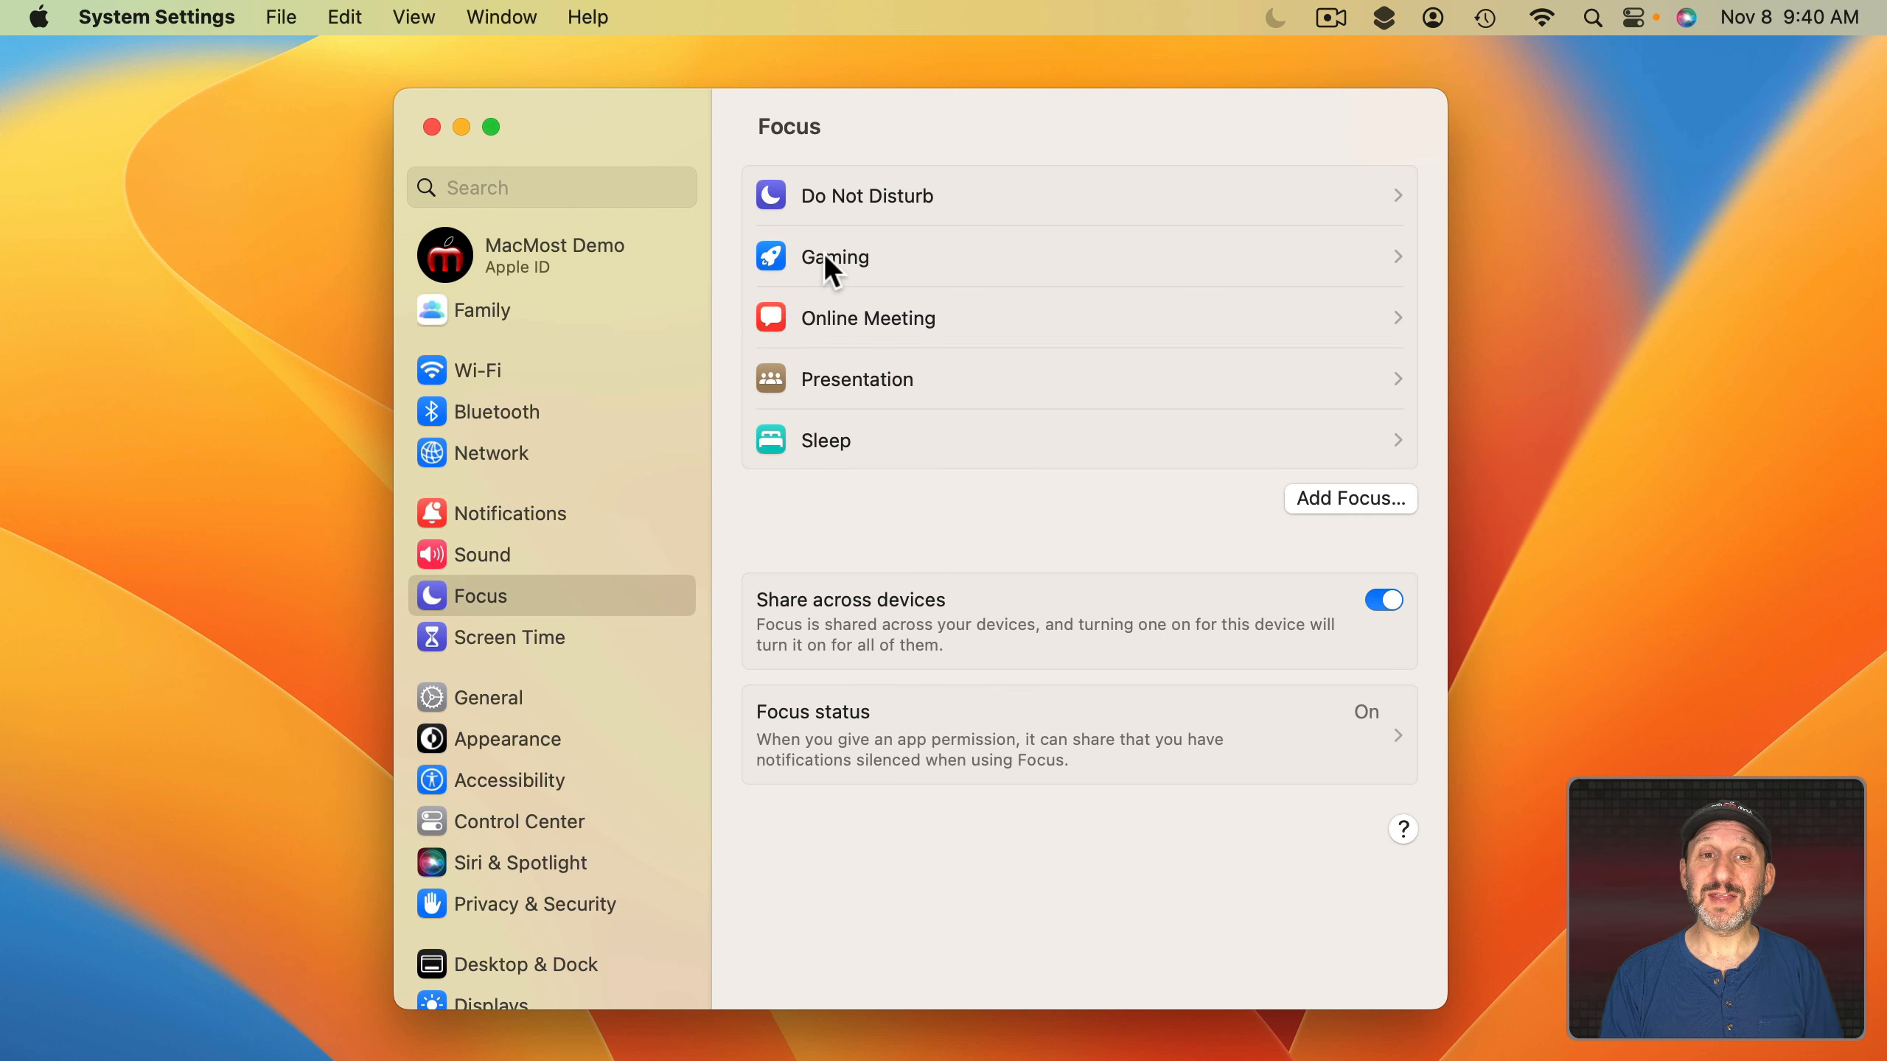
Turn off Gaming's wireless-controller auto turn-on, view Sleep, and return to the Focus list.
{"action": "left_click", "coordinate": [870, 258]}
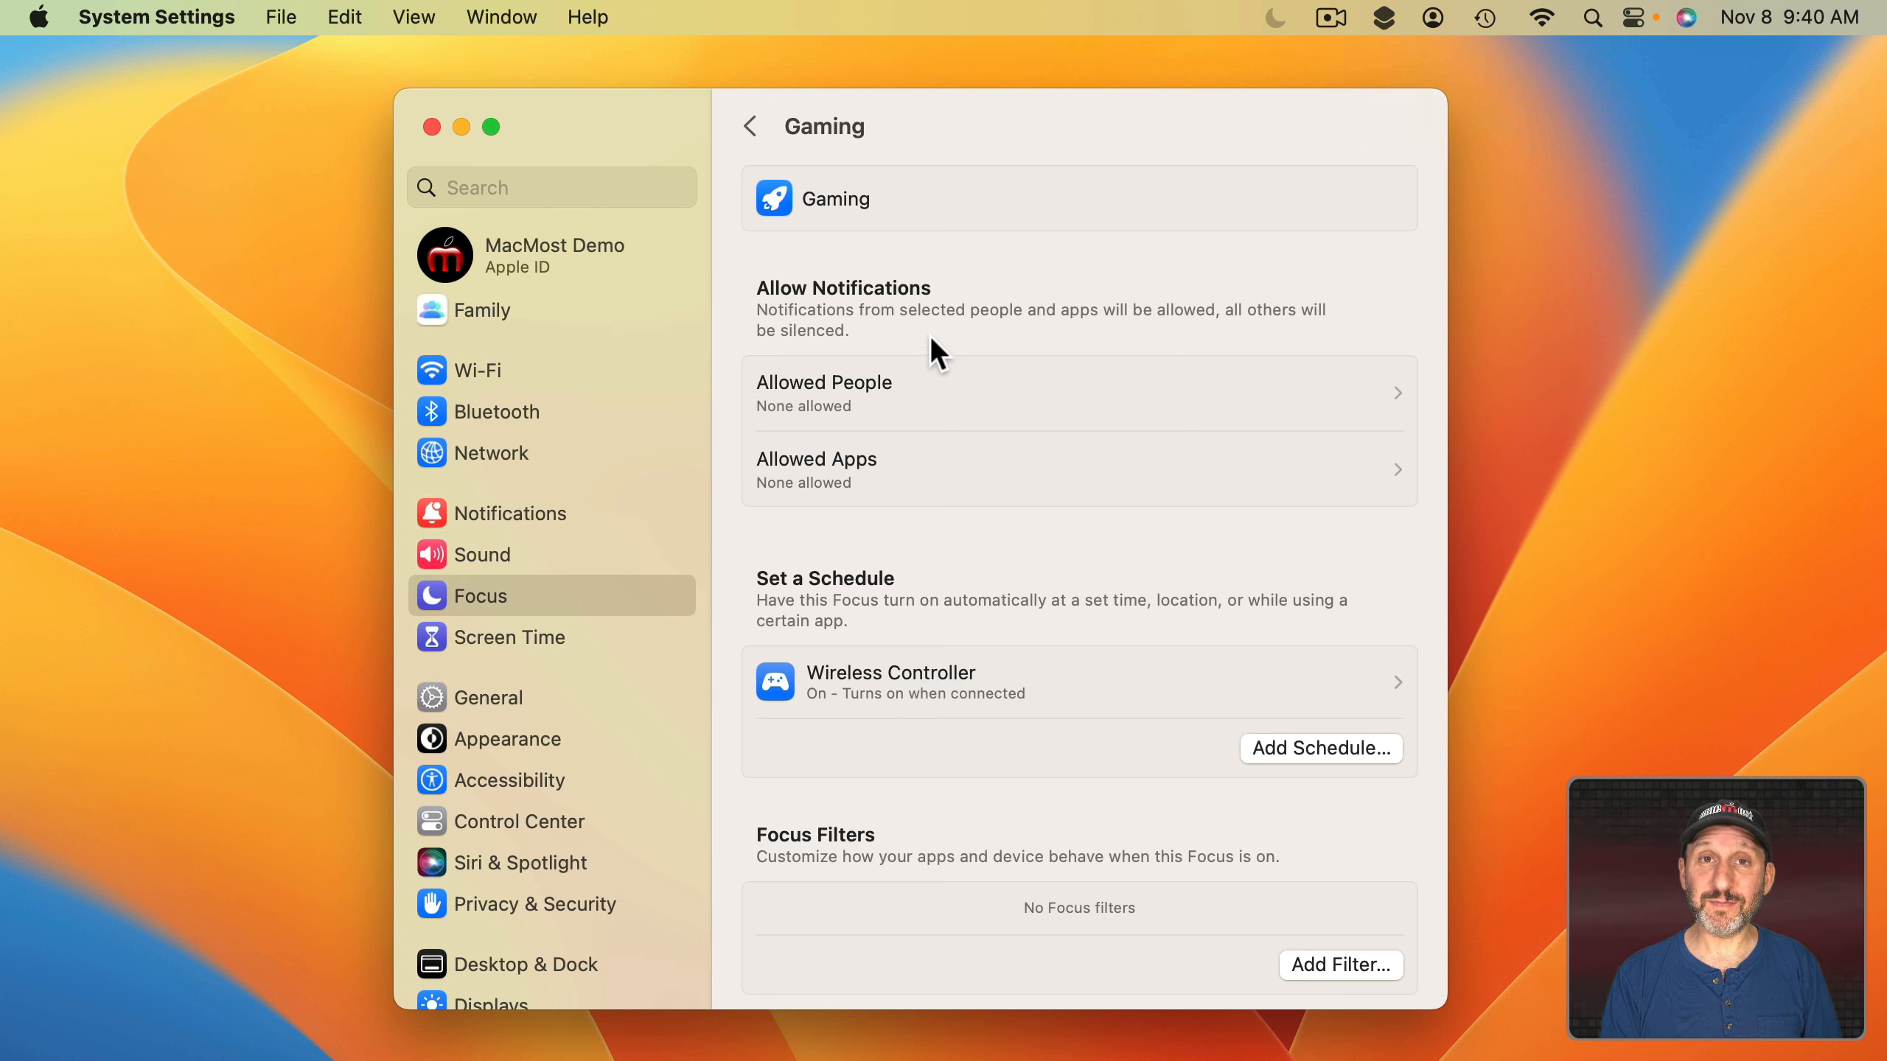
{"action": "left_click", "coordinate": [1008, 681]}
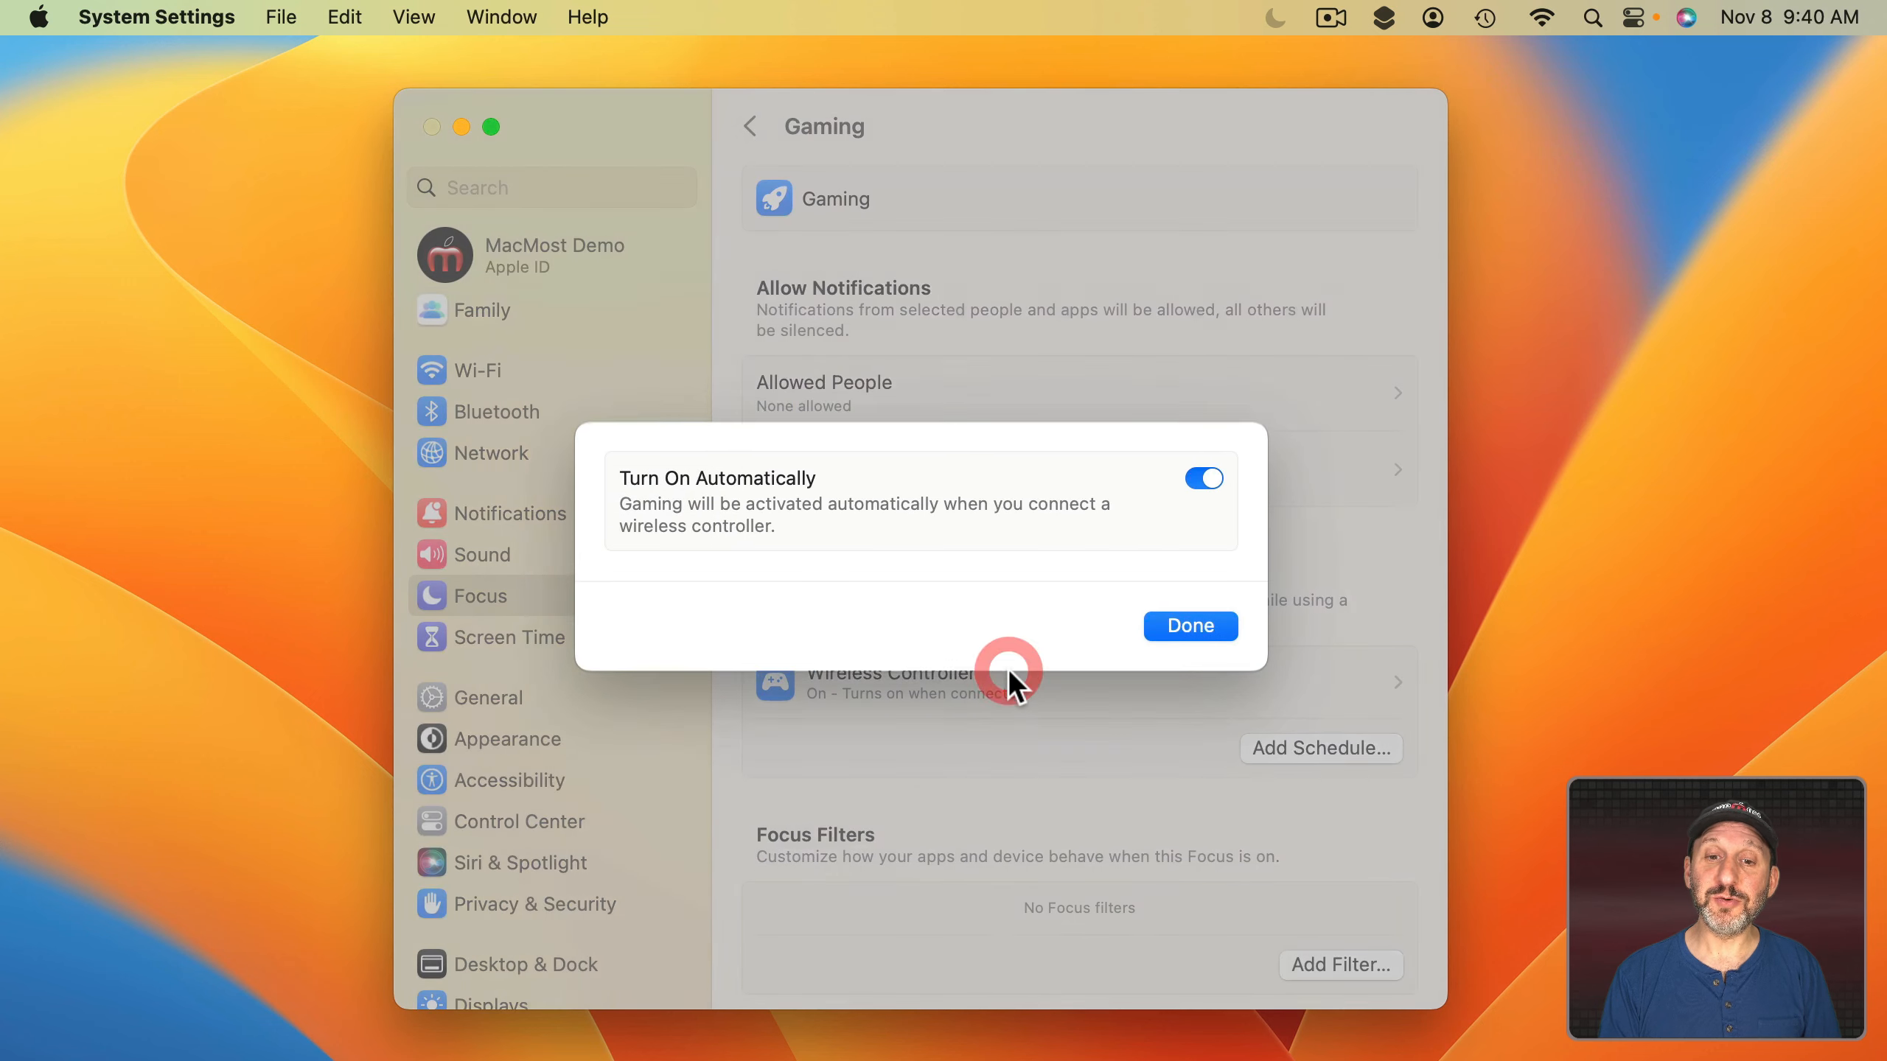
{"action": "left_click", "coordinate": [1204, 483]}
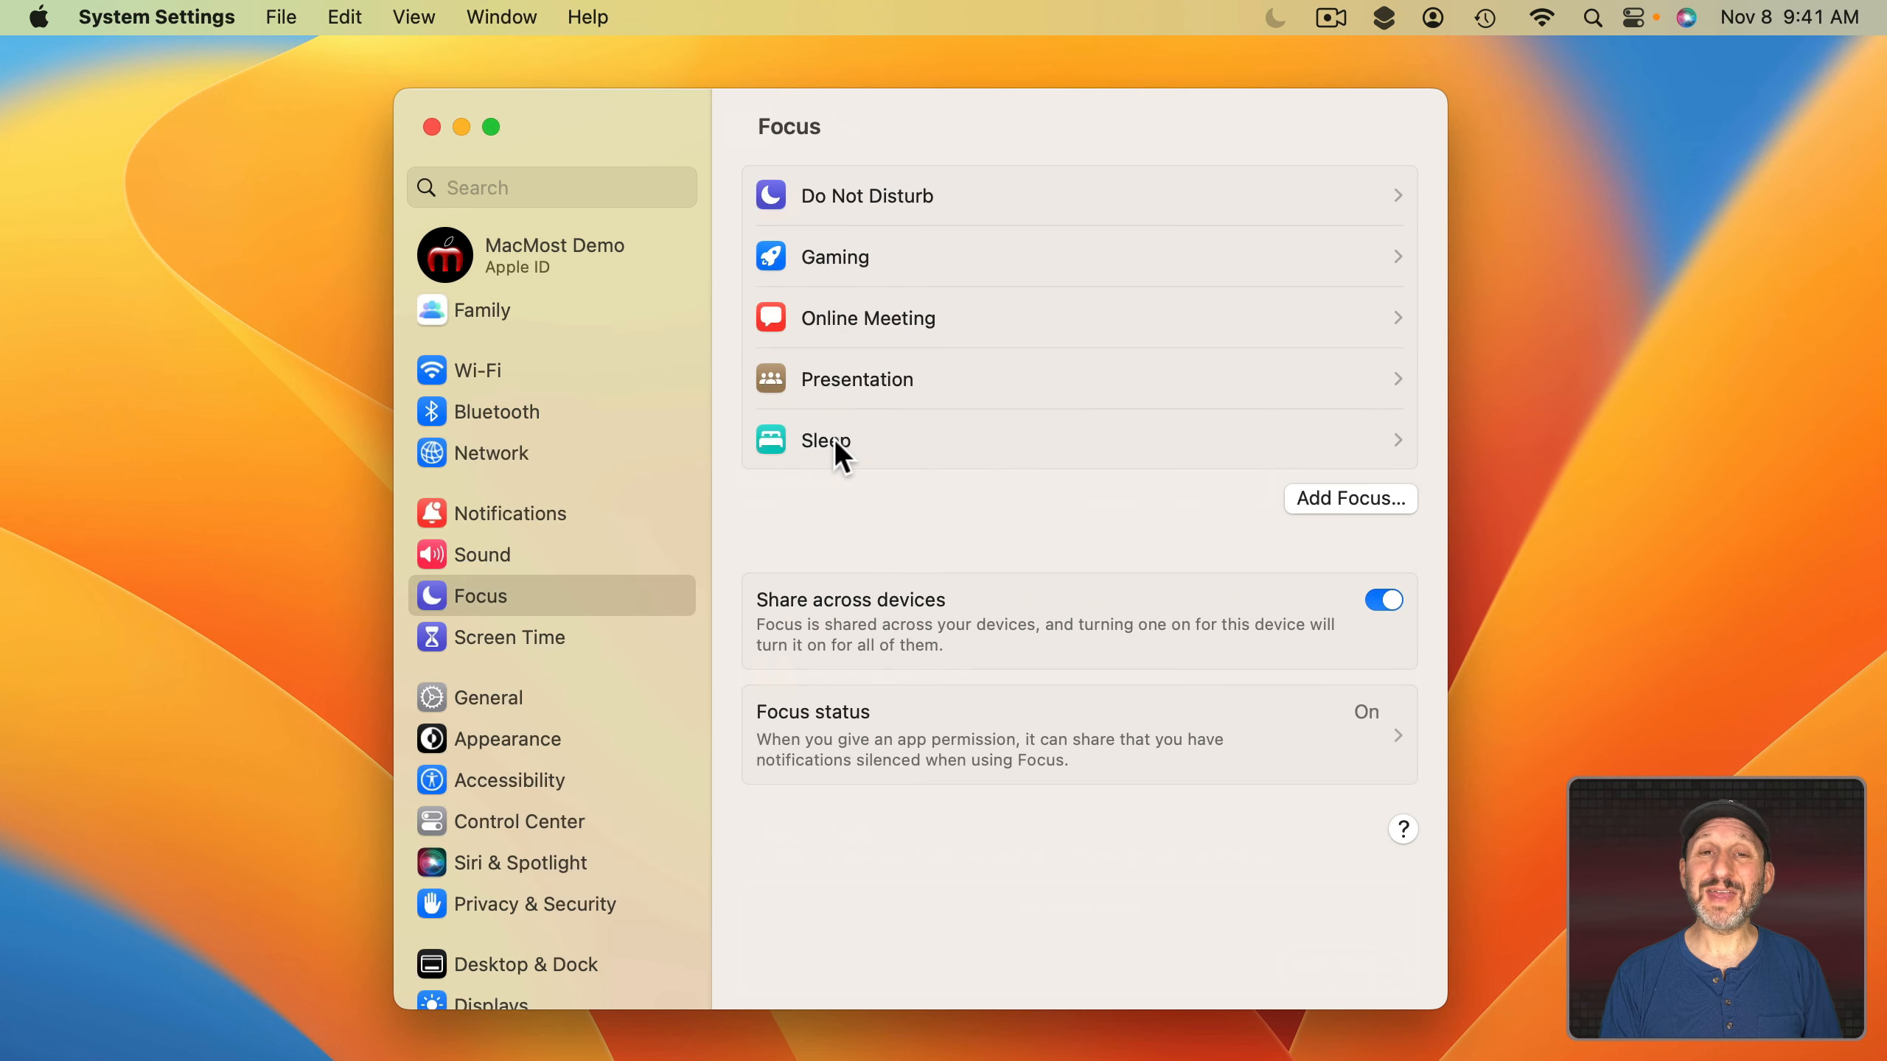
{"action": "left_click", "coordinate": [835, 446]}
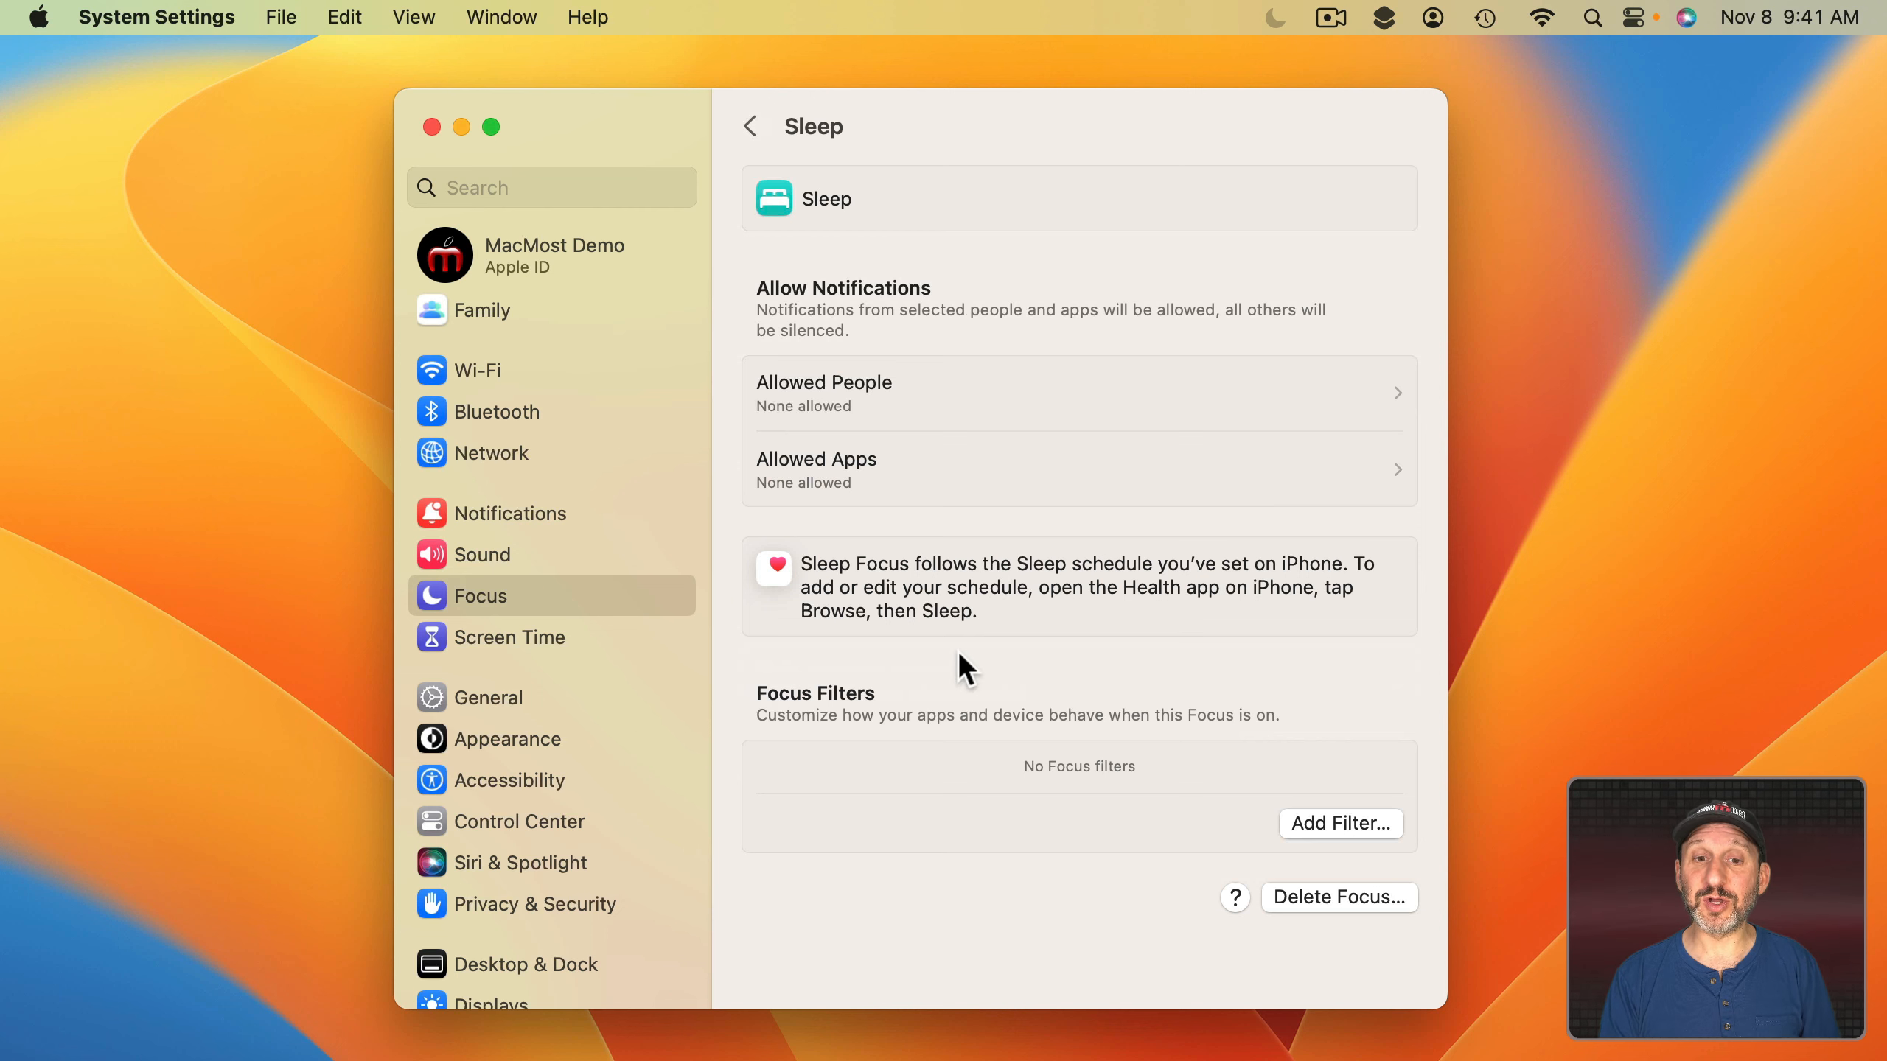
{"action": "left_click", "coordinate": [751, 123]}
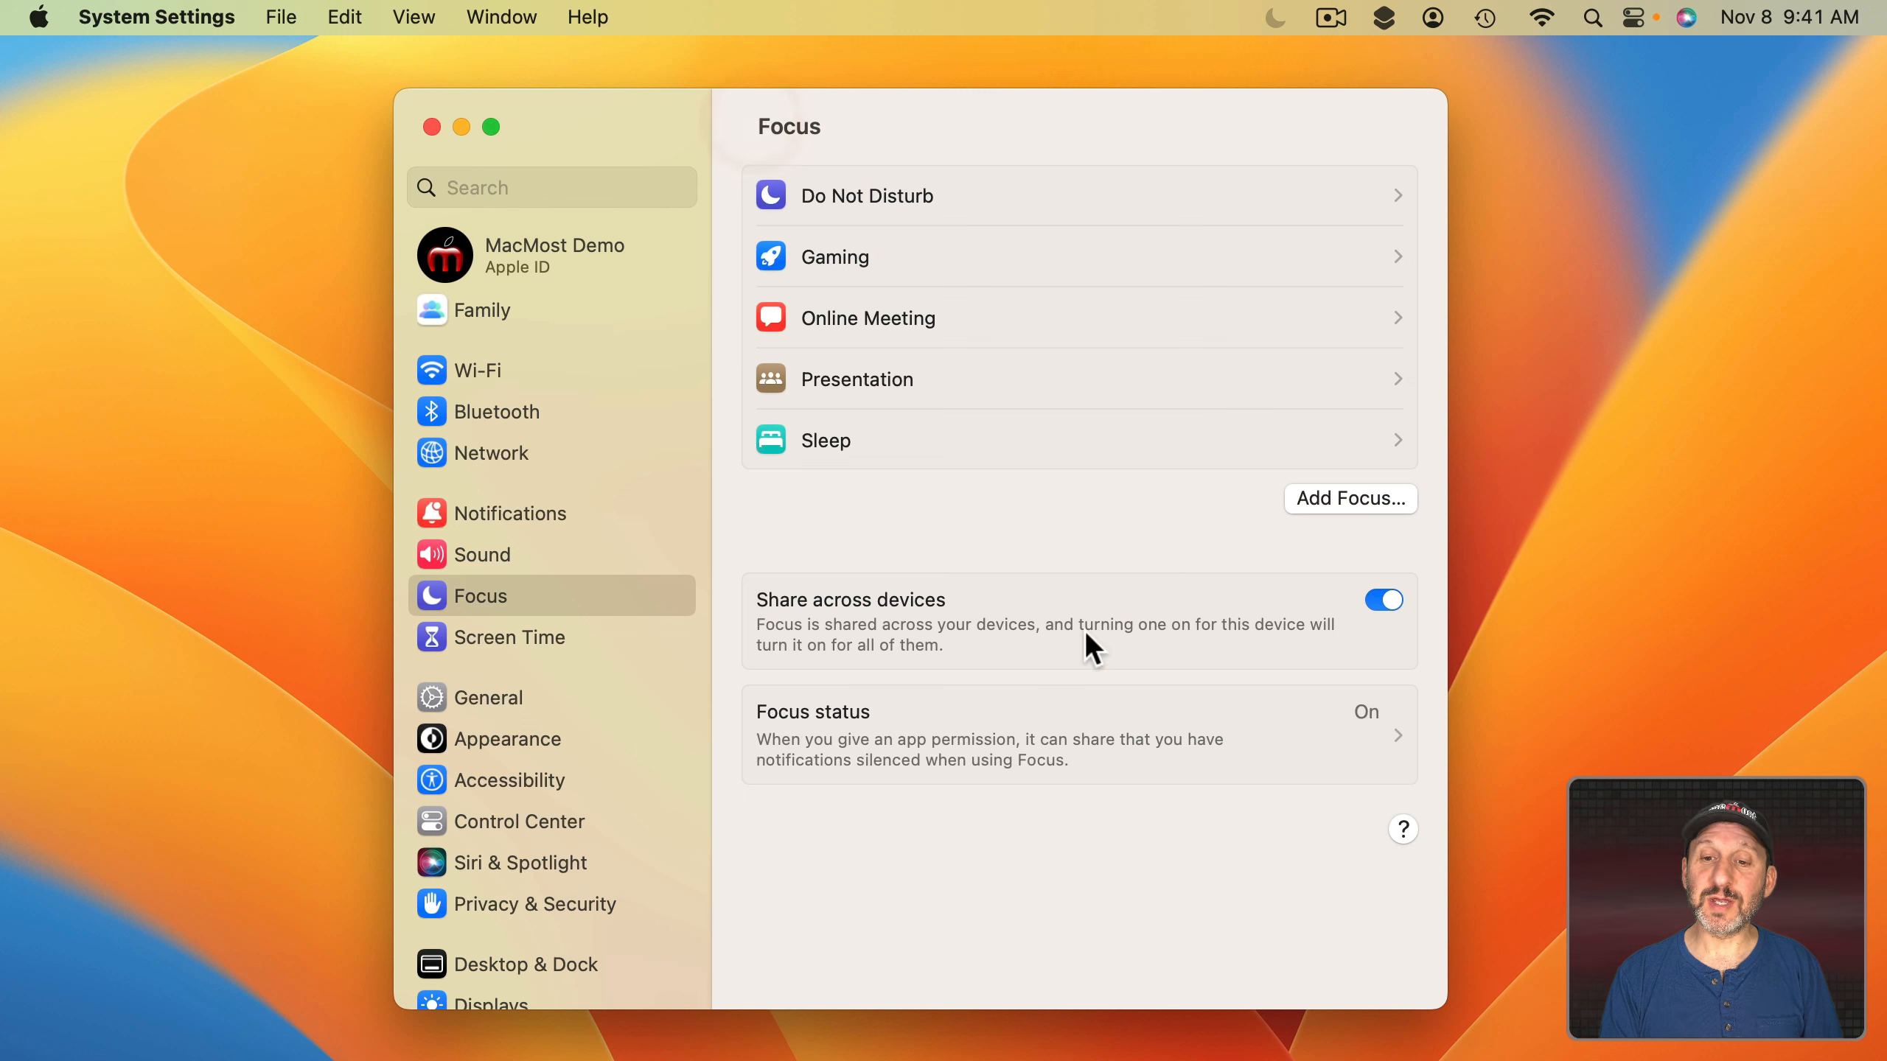